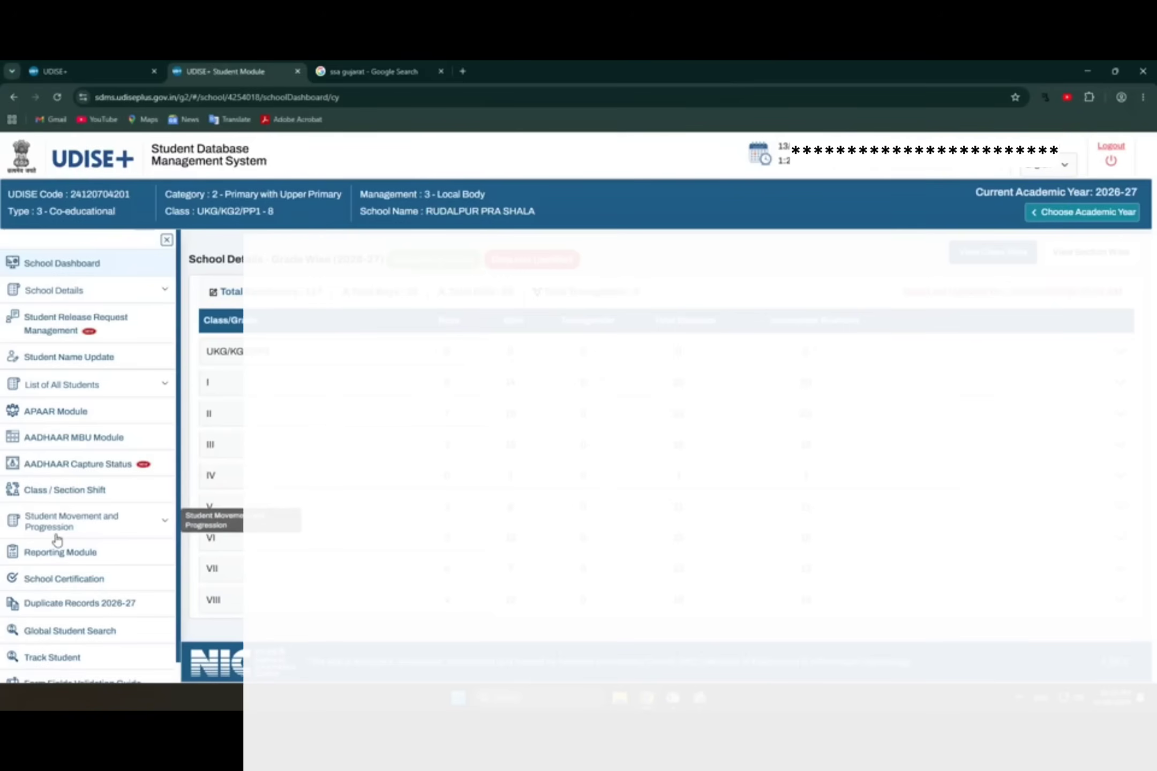
Open the Progression Activity list for entering student progression details under Student Movement and Progression
click(144, 524)
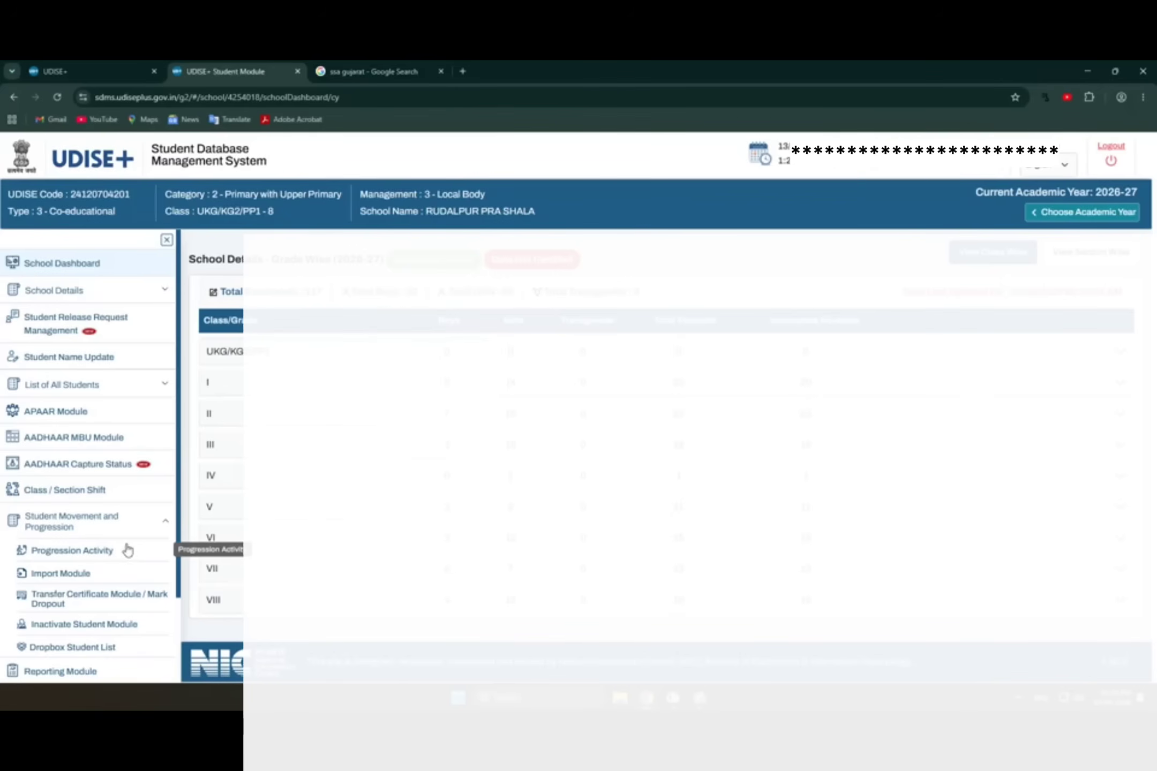
click(82, 556)
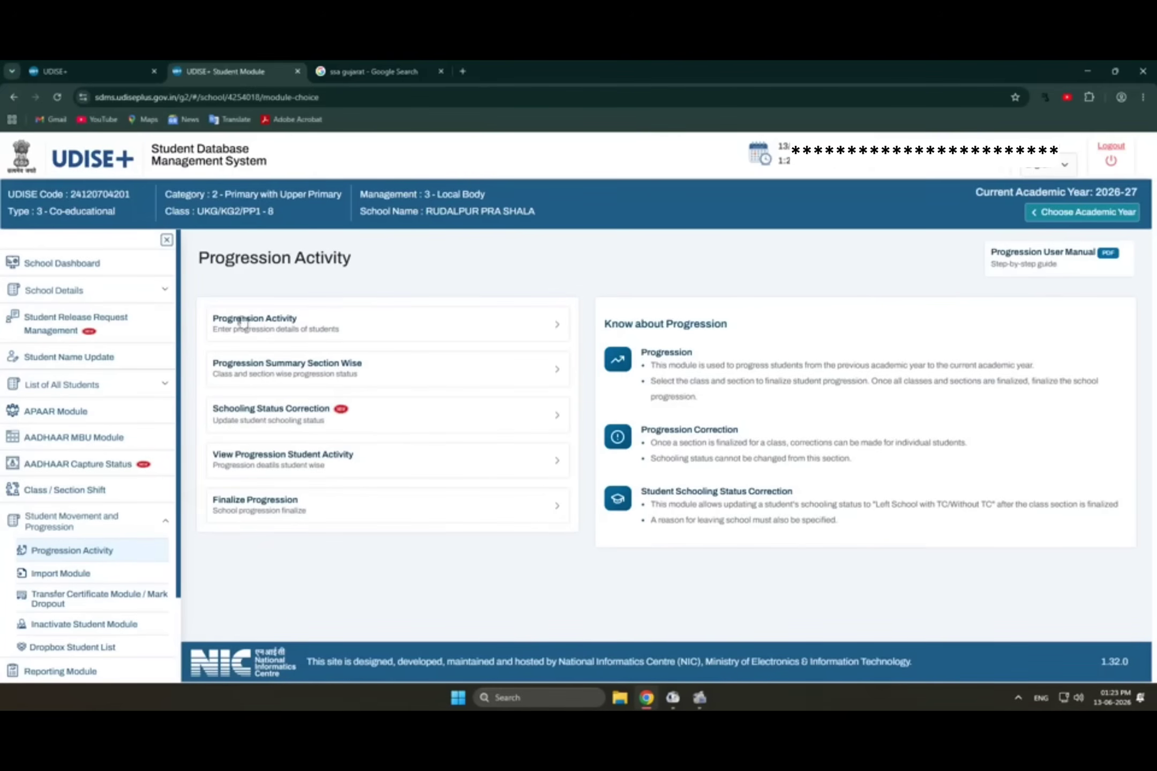
click(223, 332)
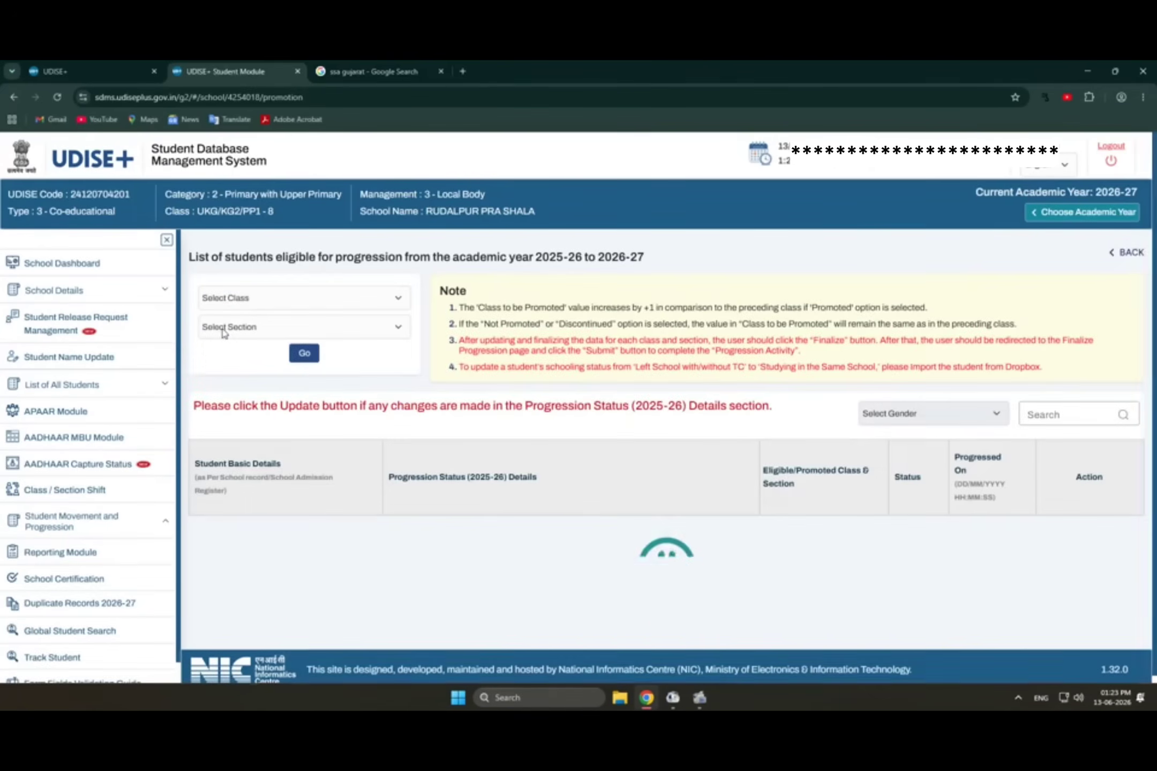
List the students of class VII, section A, eligible for progression and look through their progression records
click(249, 307)
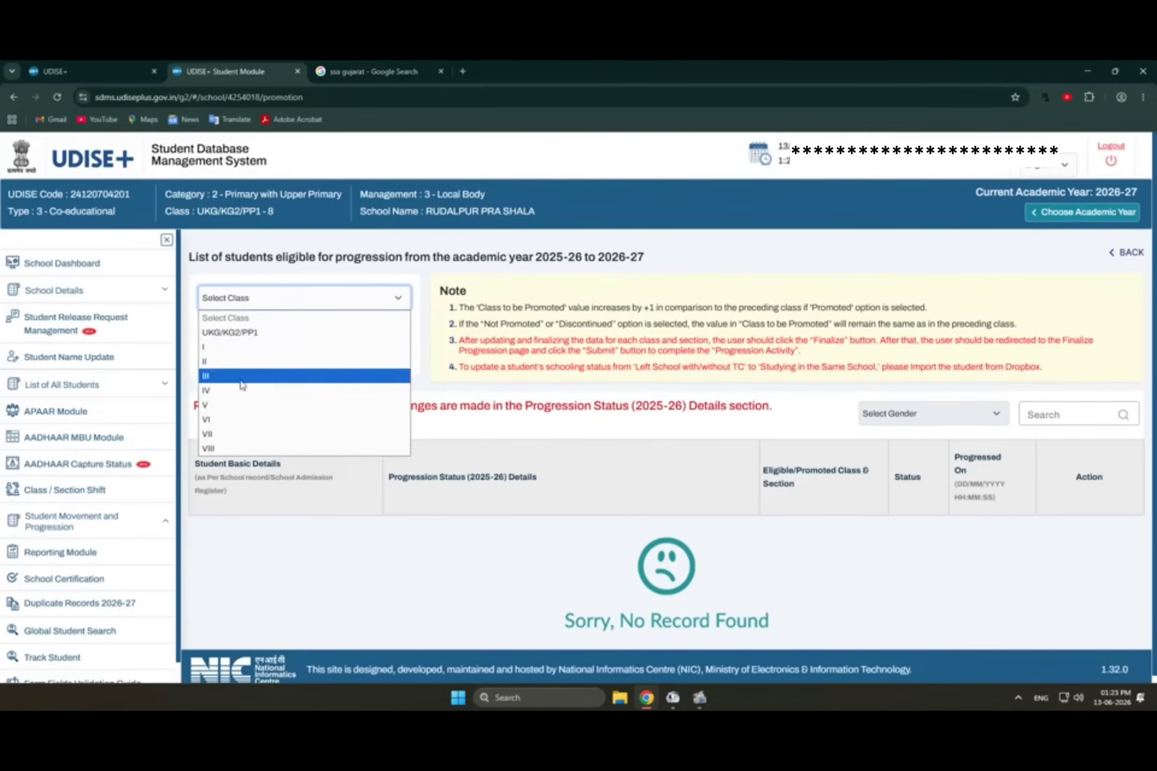
click(239, 435)
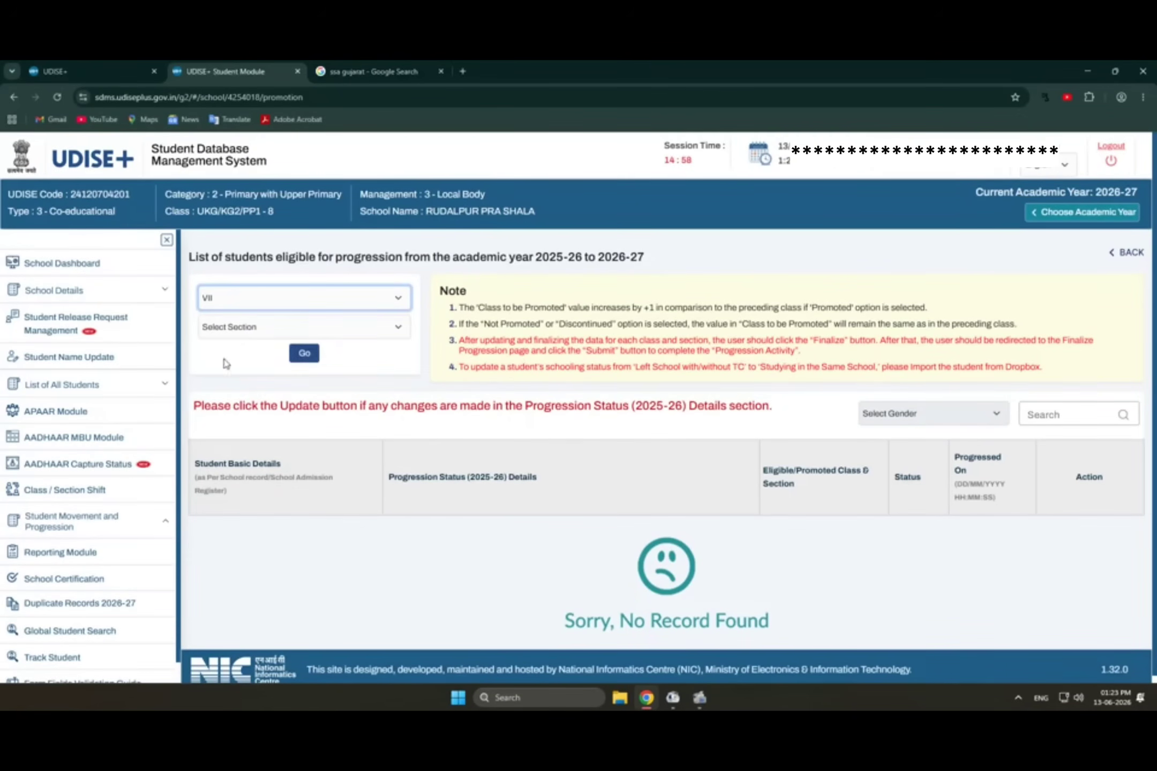
click(239, 331)
click(241, 363)
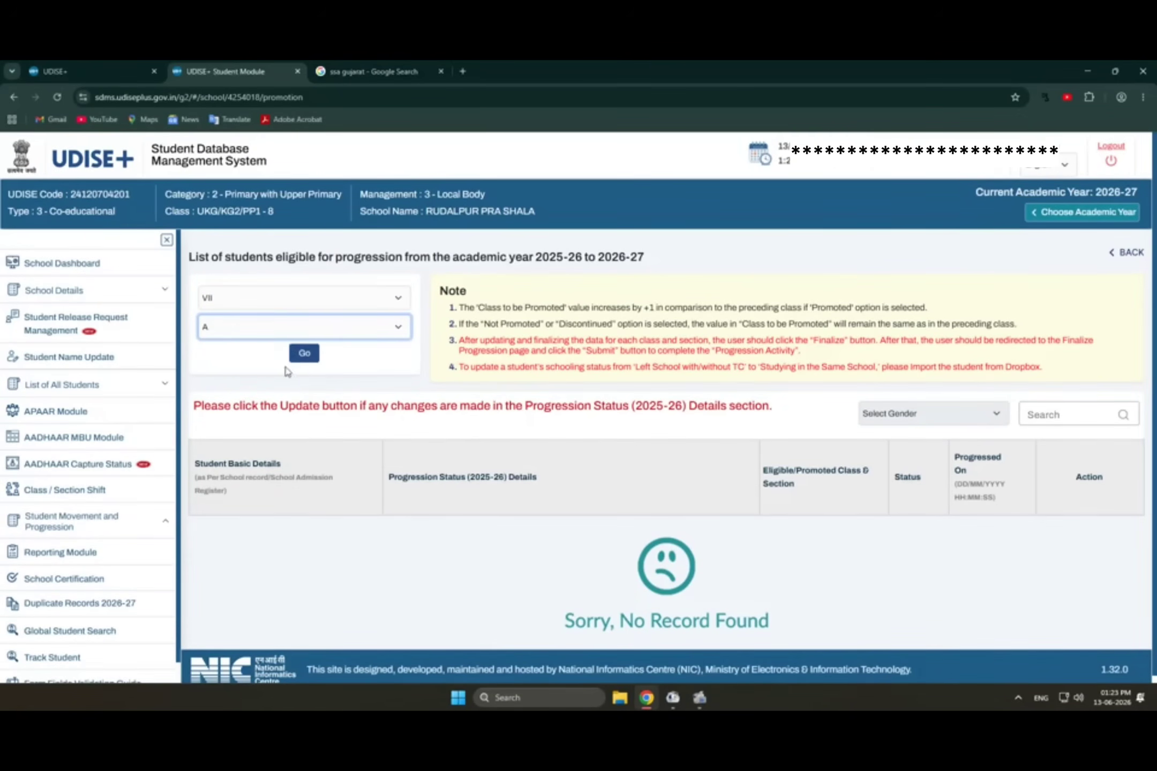
click(303, 353)
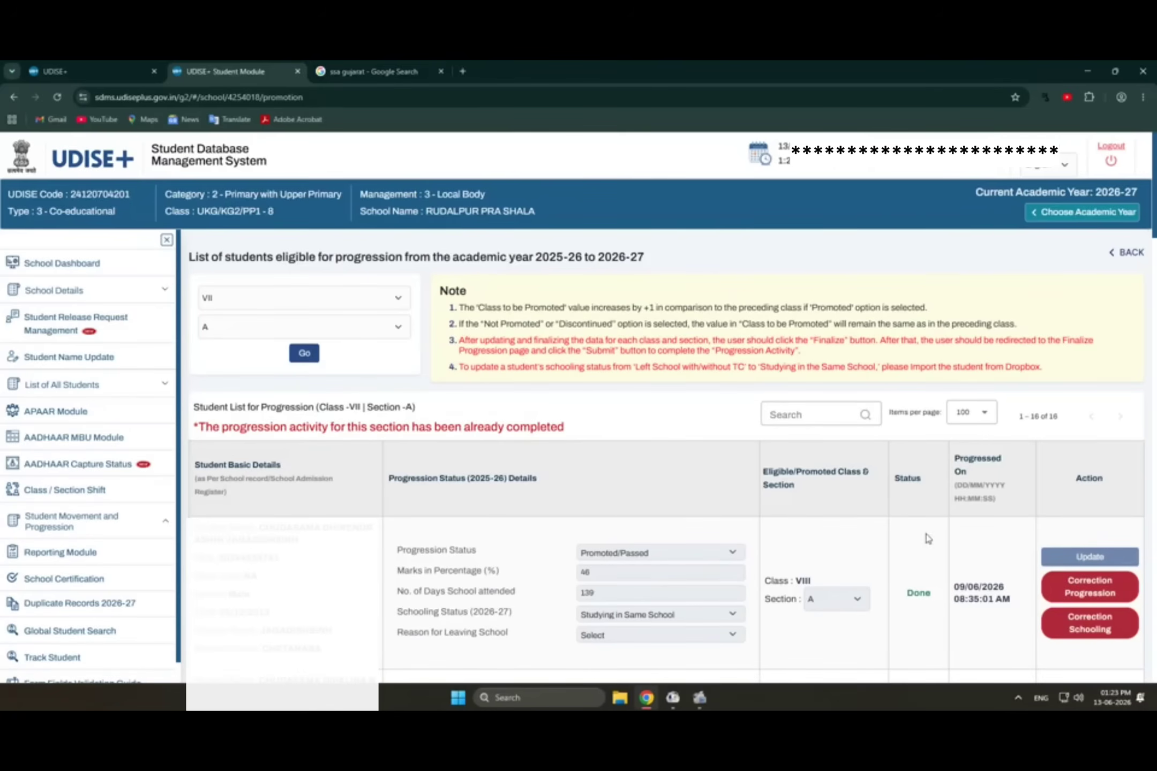
scroll(928, 538, down, 8)
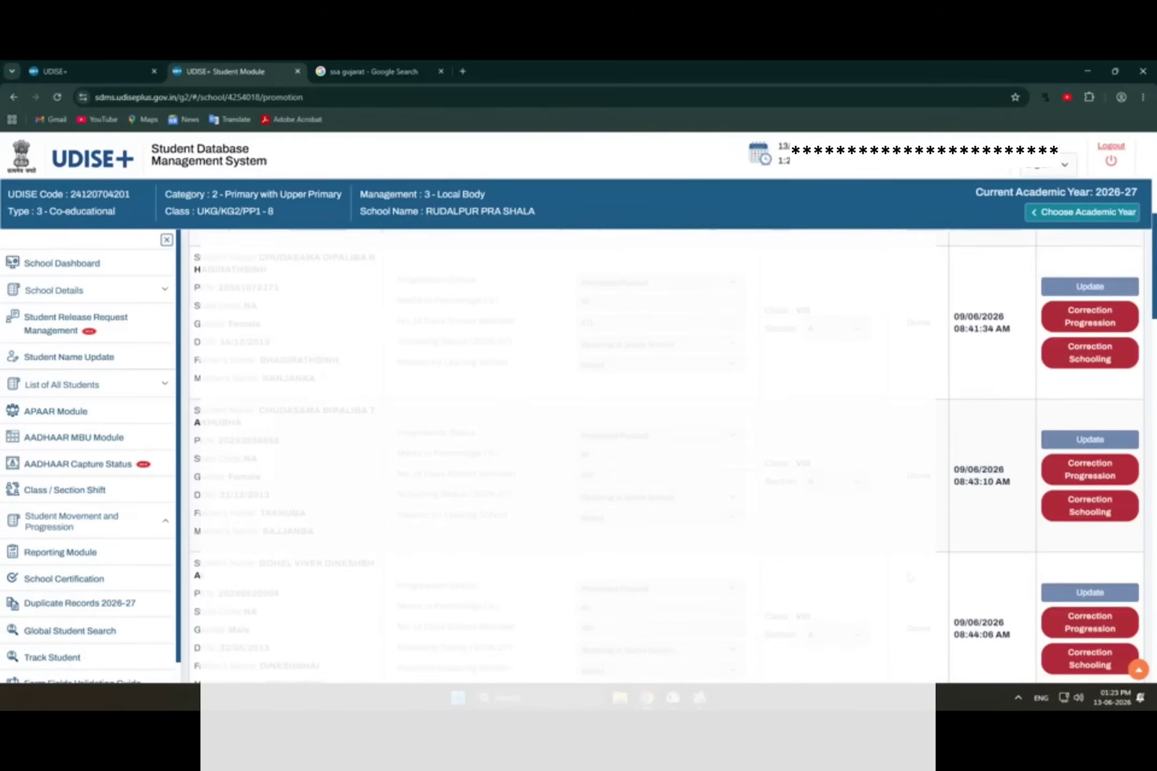
scroll(909, 577, down, 12)
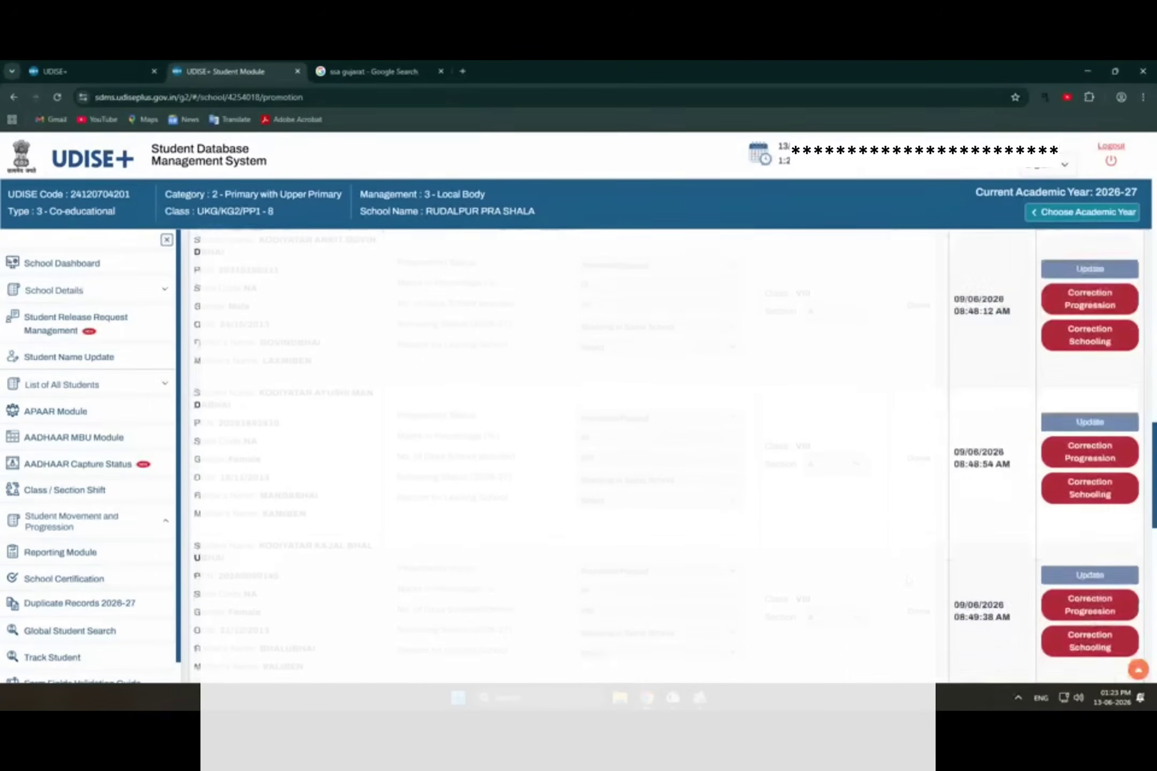
scroll(909, 580, down, 2)
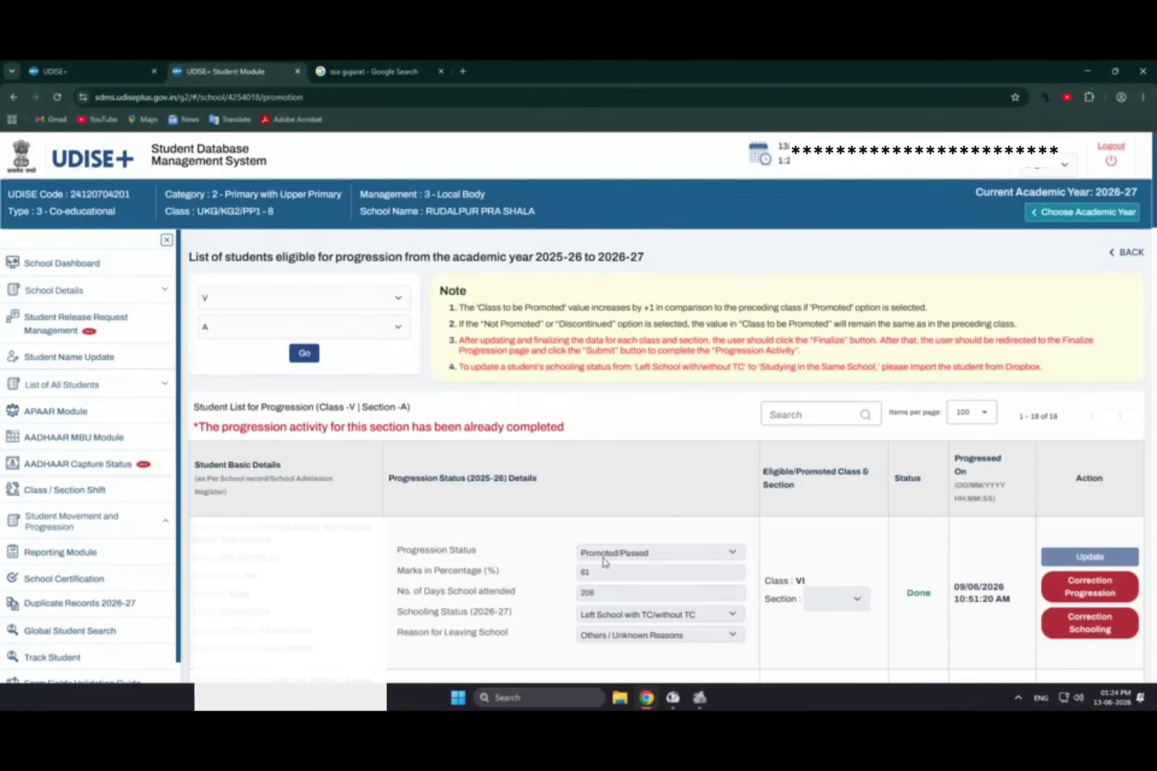
Examine the class V, section A students' progression details, including days attended, schooling status and reason for leaving school
drag(603, 593, 588, 616)
click(623, 649)
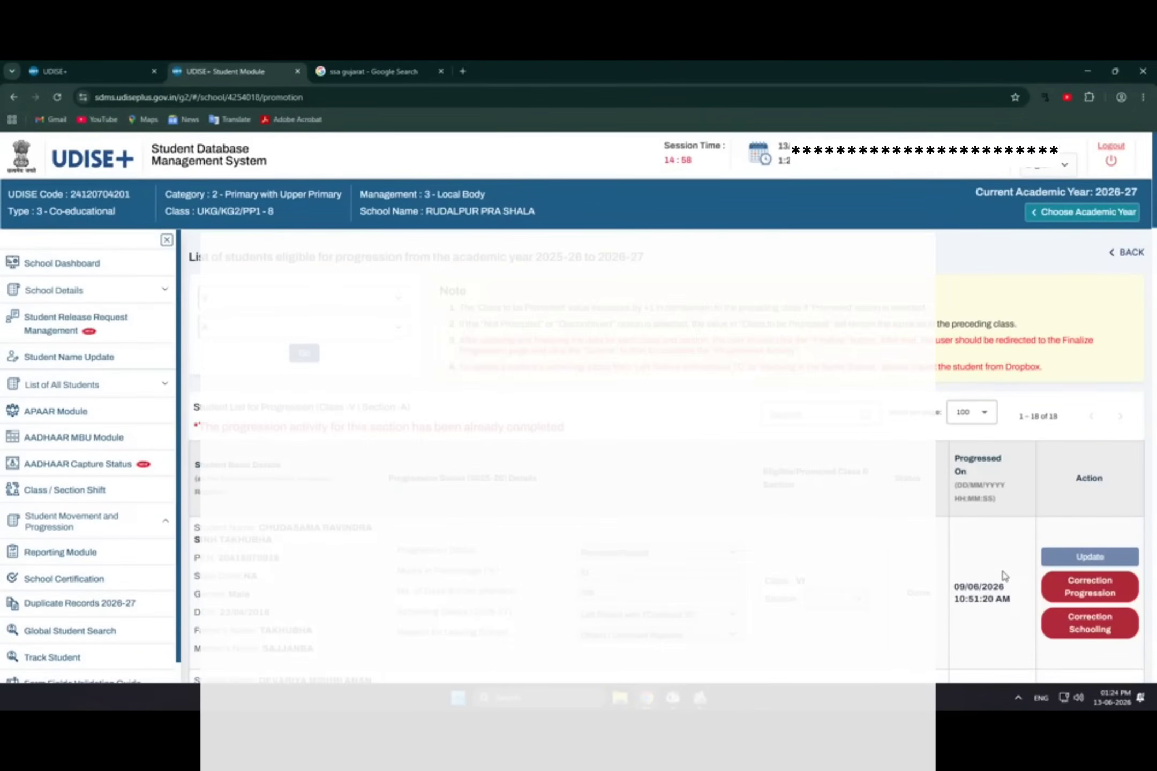
scroll(1001, 578, down, 10)
scroll(957, 599, down, 5)
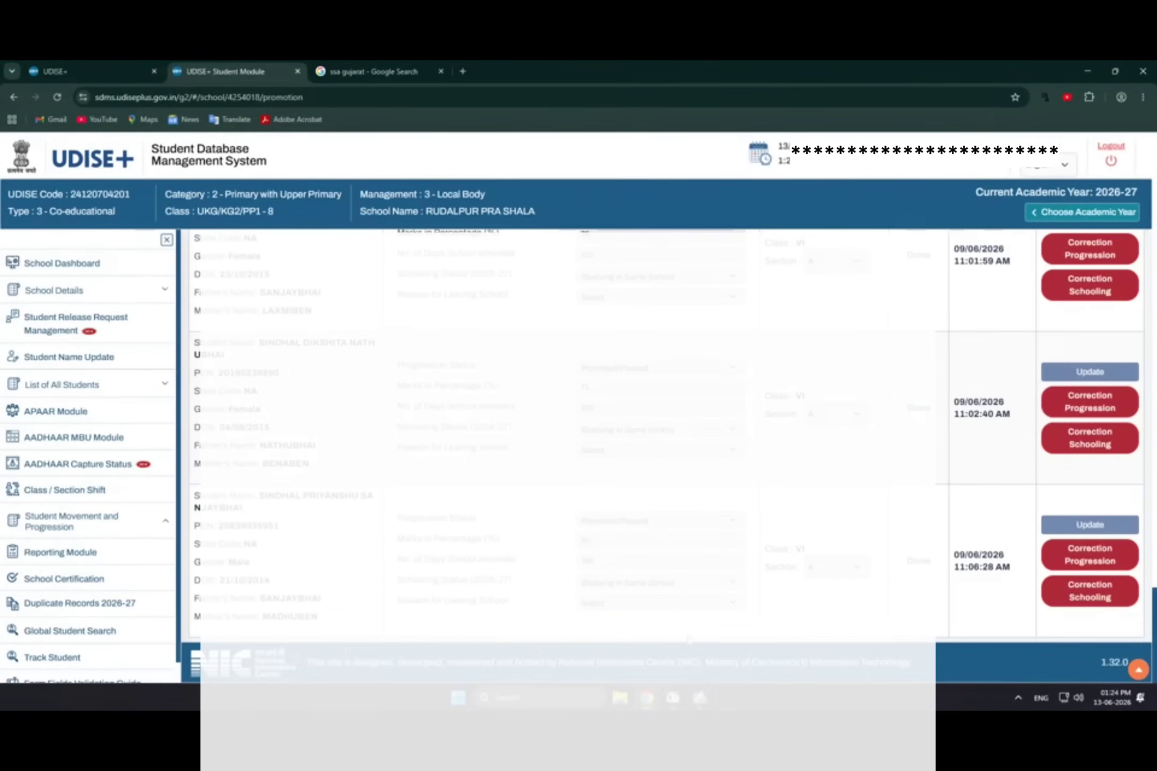
scroll(687, 617, down, 5)
scroll(668, 456, up, 20)
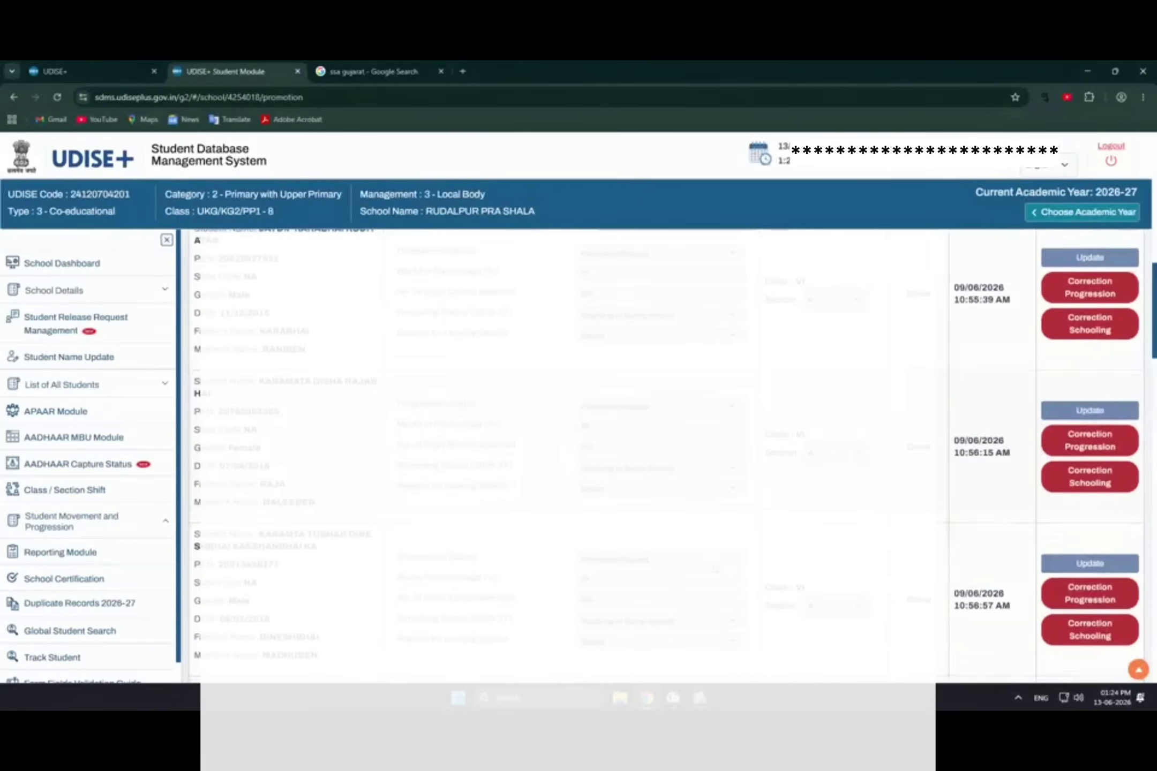
Return to the Progression Activity module overview and open Finalize Progression for the school
click(217, 297)
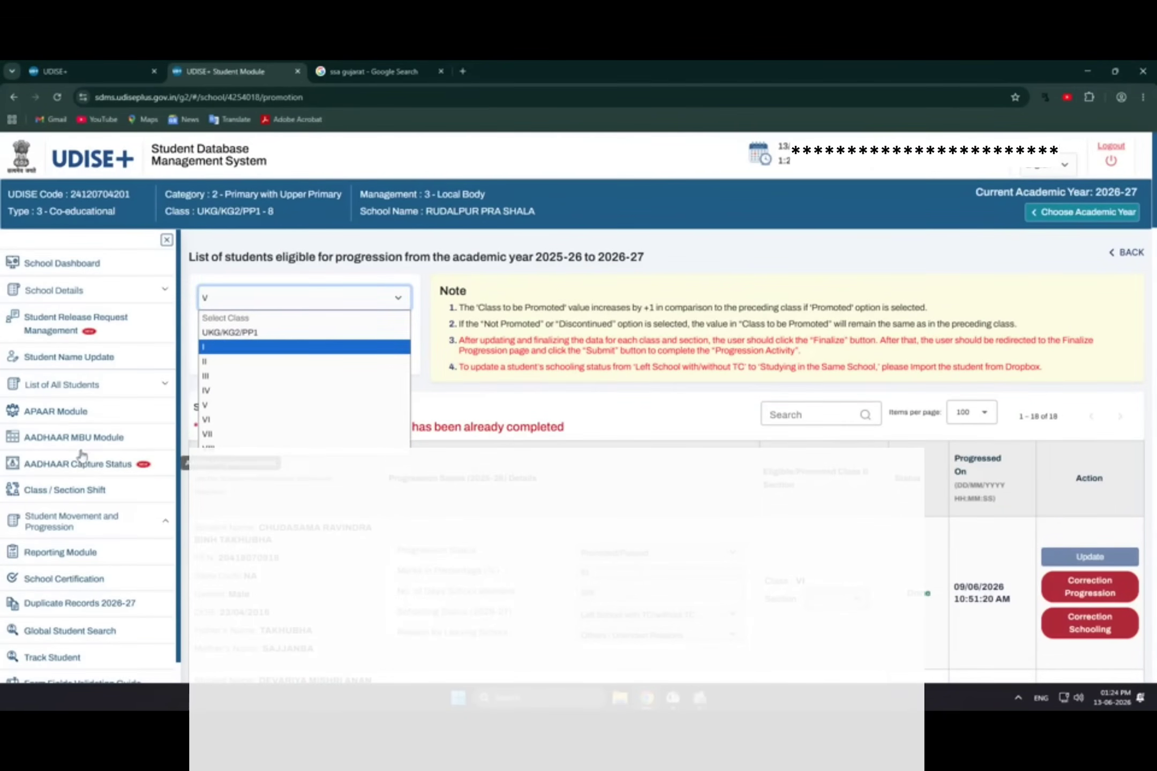
click(72, 520)
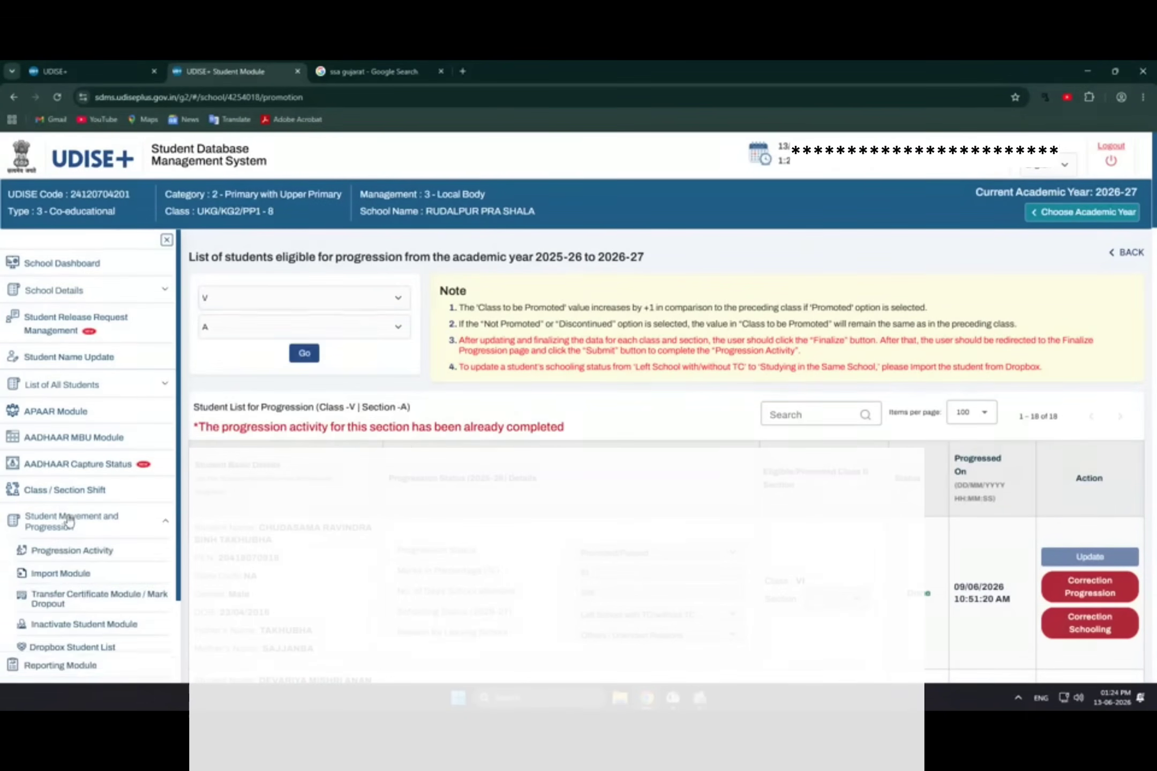
click(59, 550)
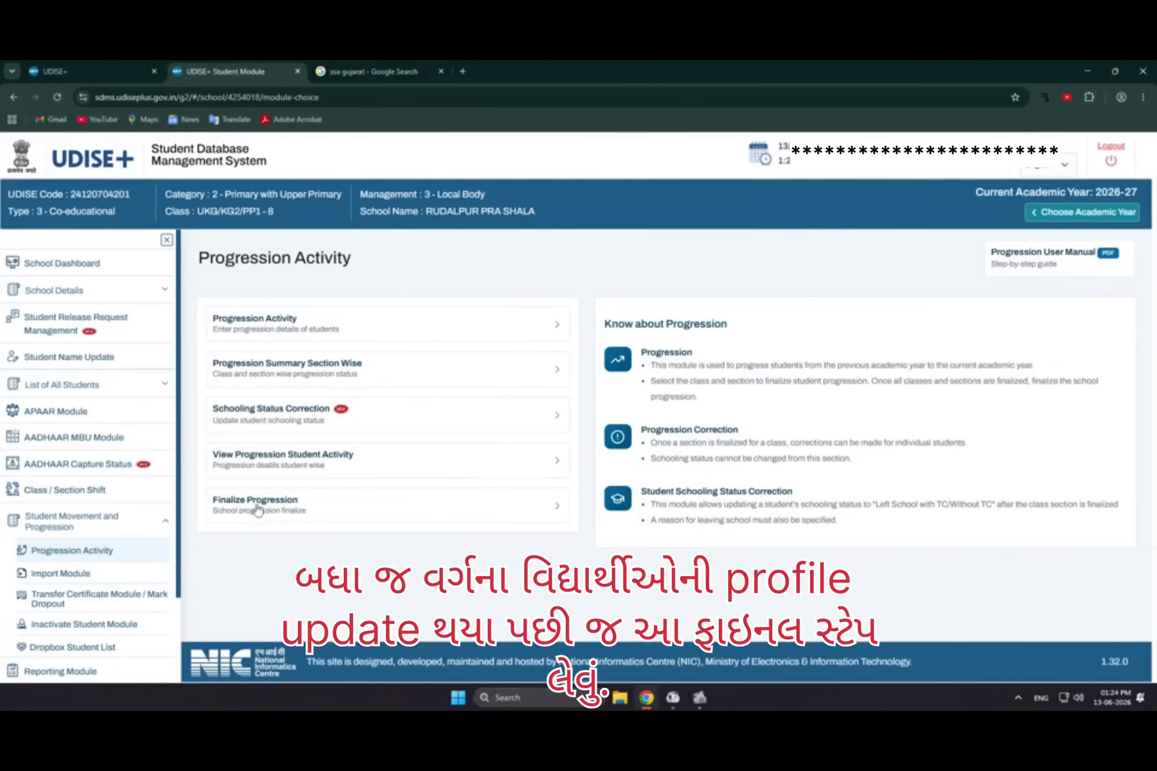
click(282, 510)
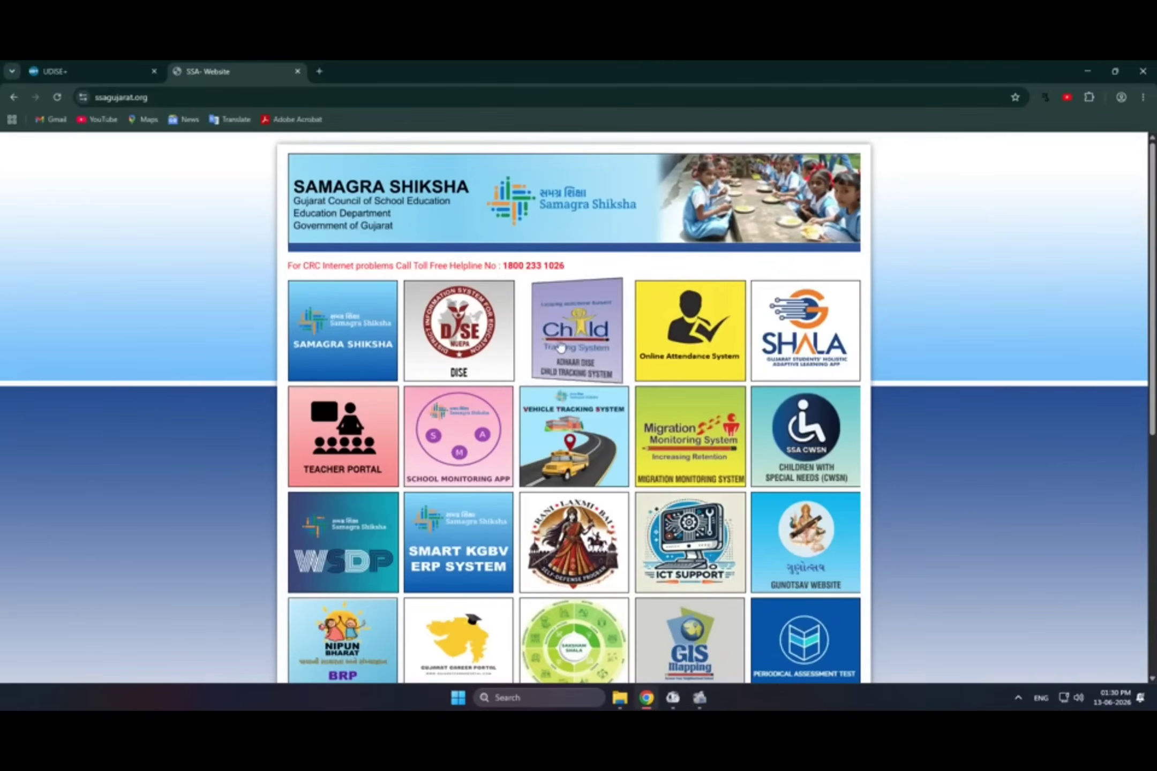
Open the Child Tracking System from the Samagra Shiksha site and log in by entering the captcha code
click(560, 349)
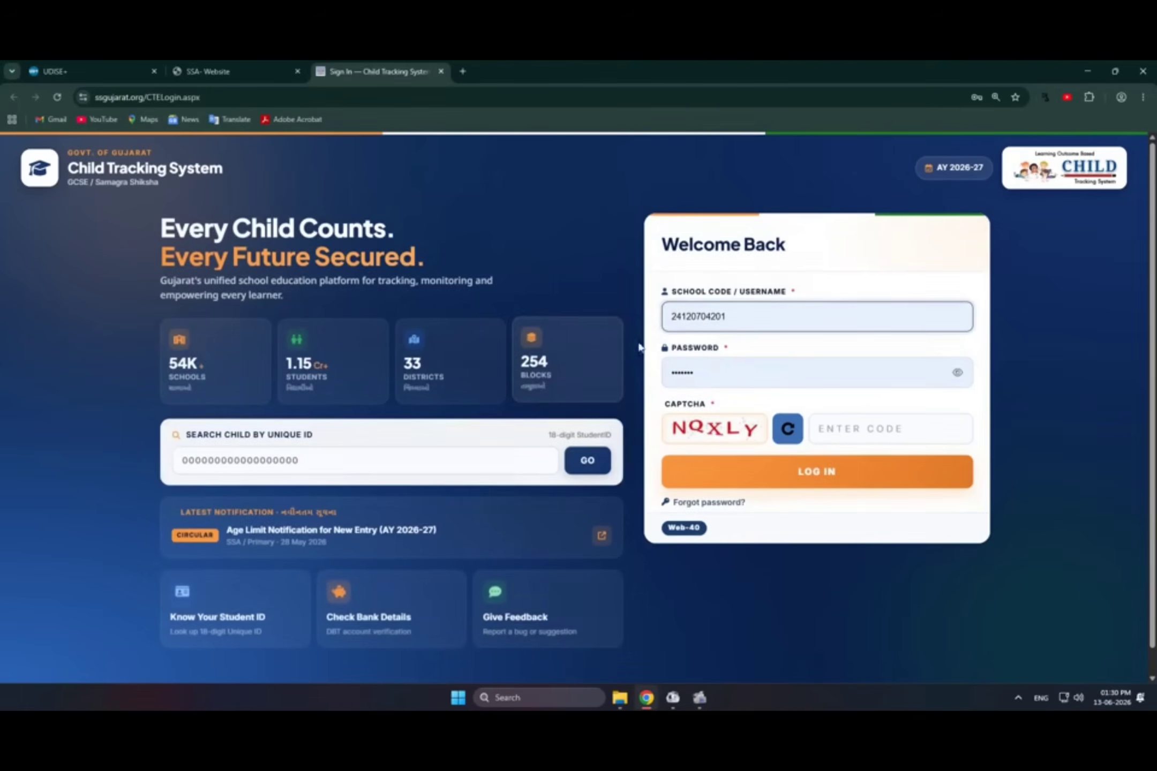
click(830, 430)
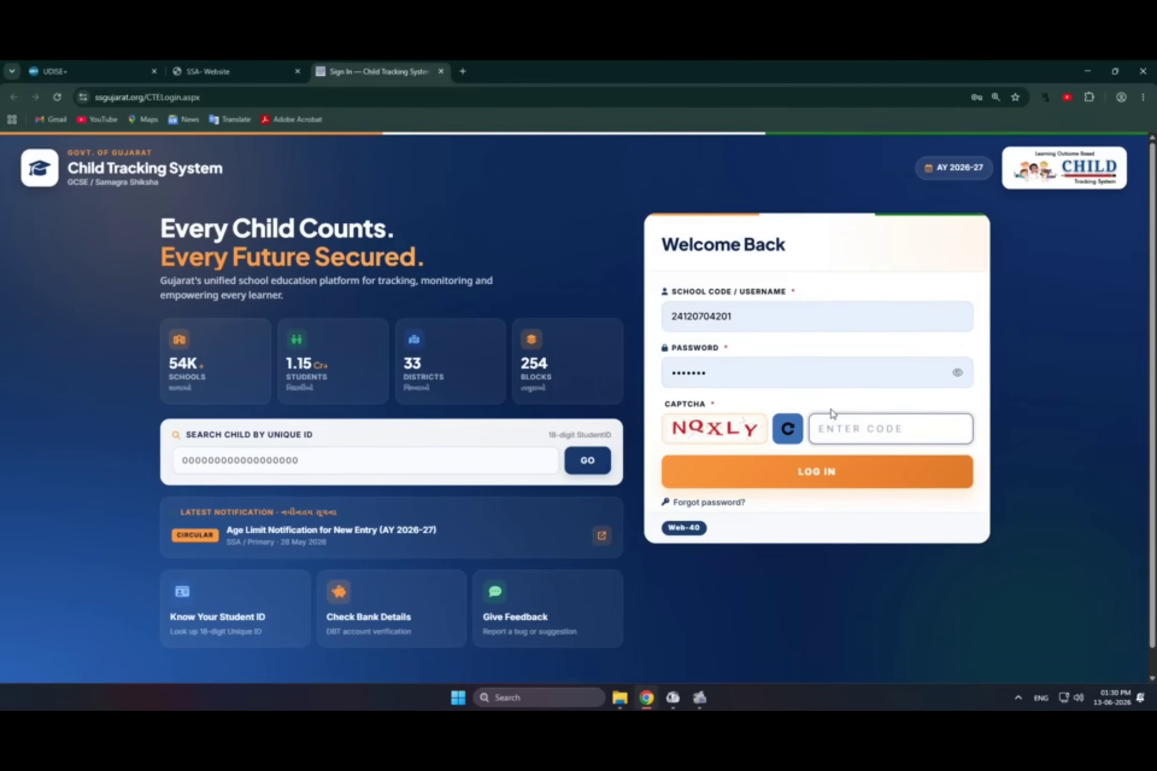
text(NQXLY)
key(Return)
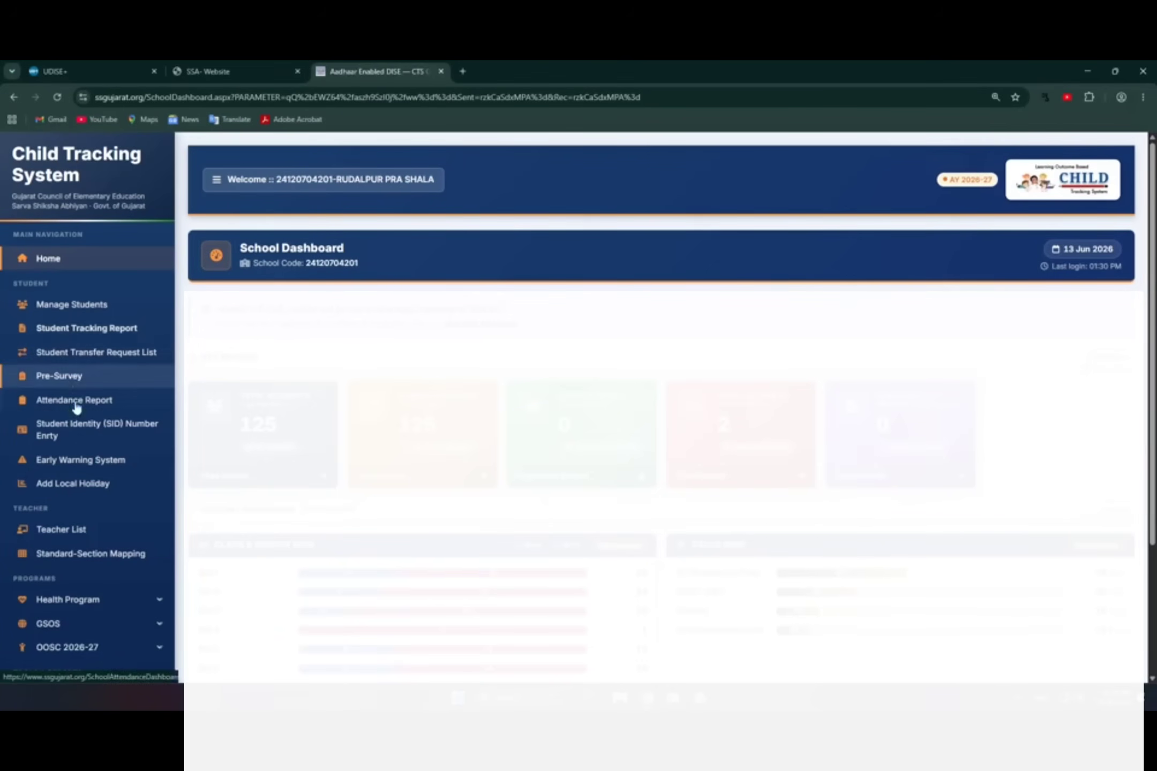
Open the new teacher/staff form from the Teacher List and examine its personal, service and qualification fields
click(50, 531)
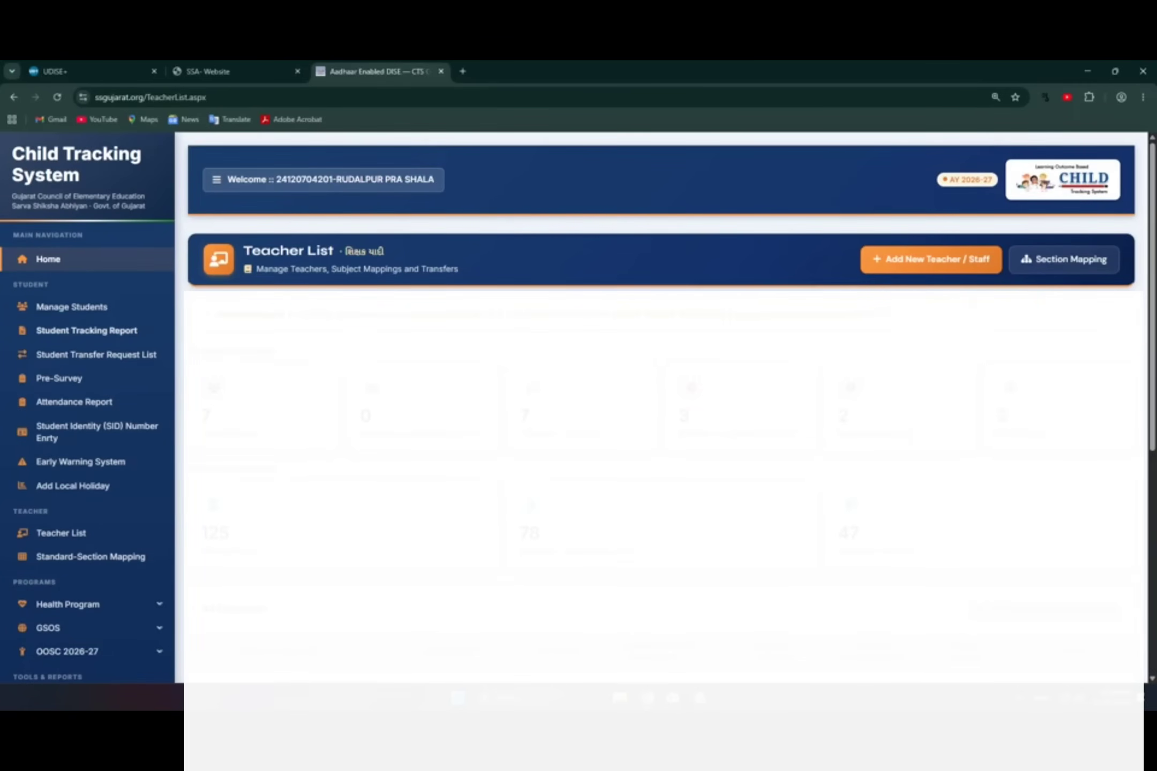
click(892, 260)
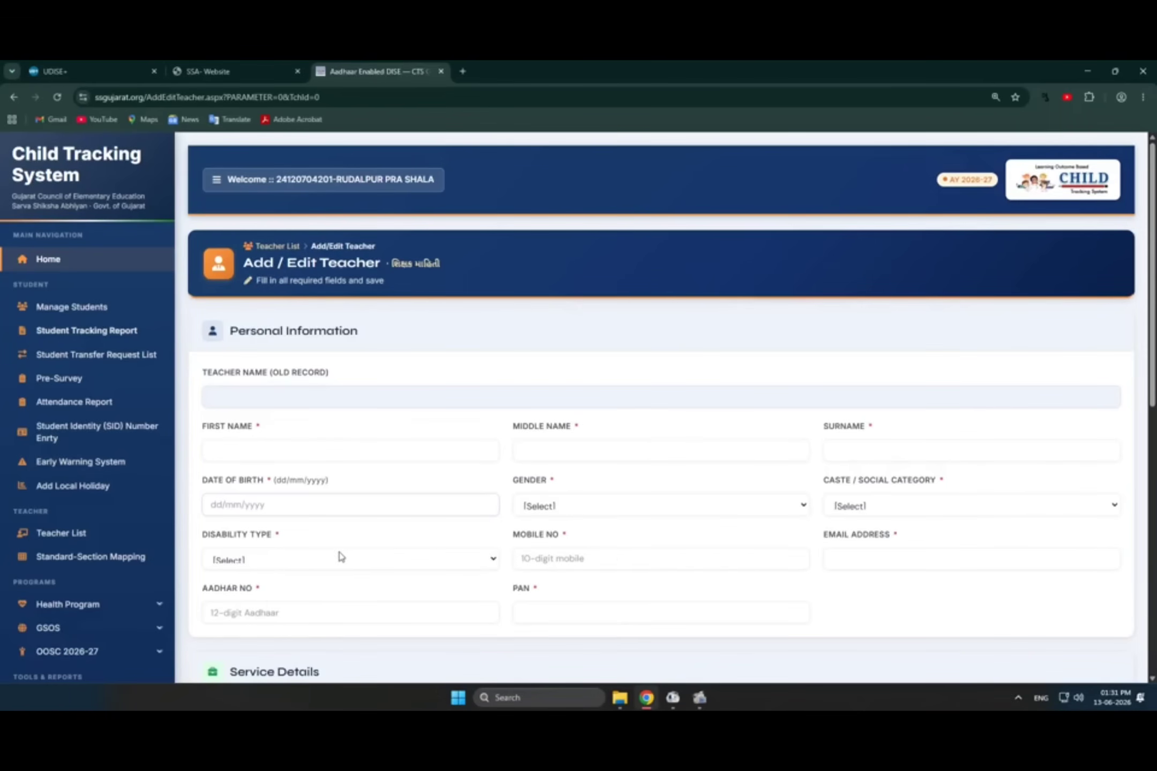
scroll(365, 584, down, 8)
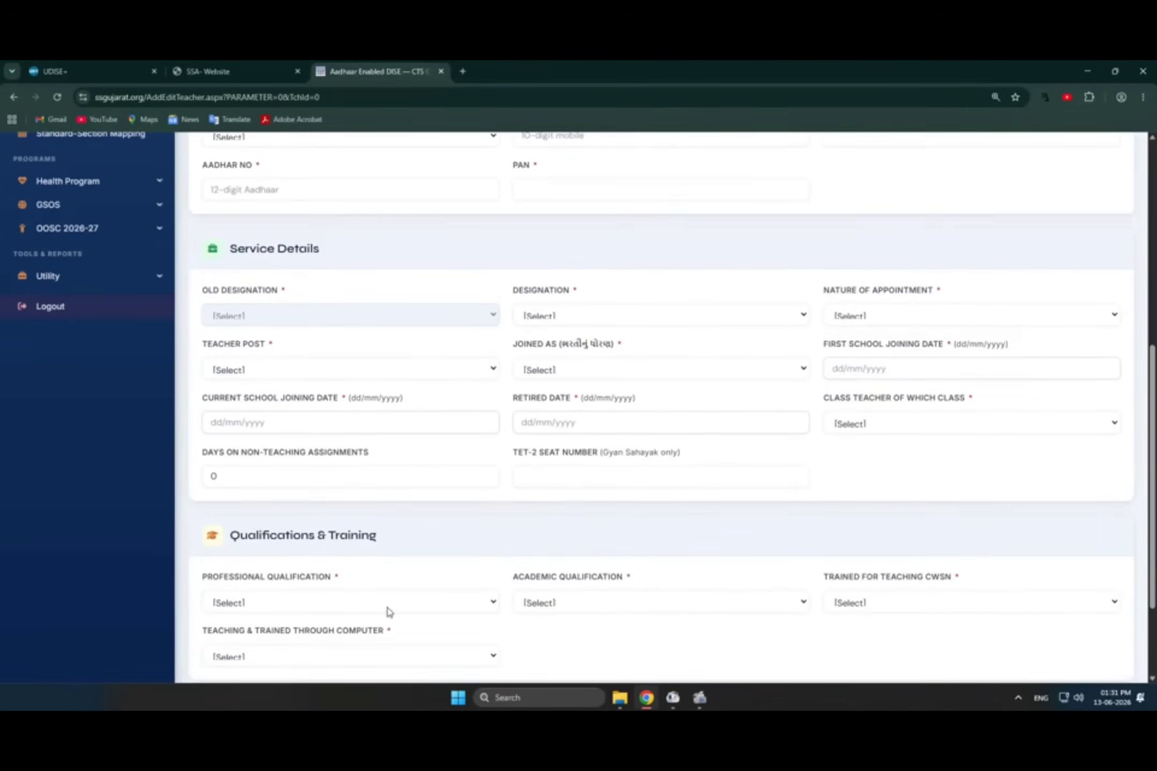
scroll(389, 612, down, 3)
scroll(746, 643, up, 7)
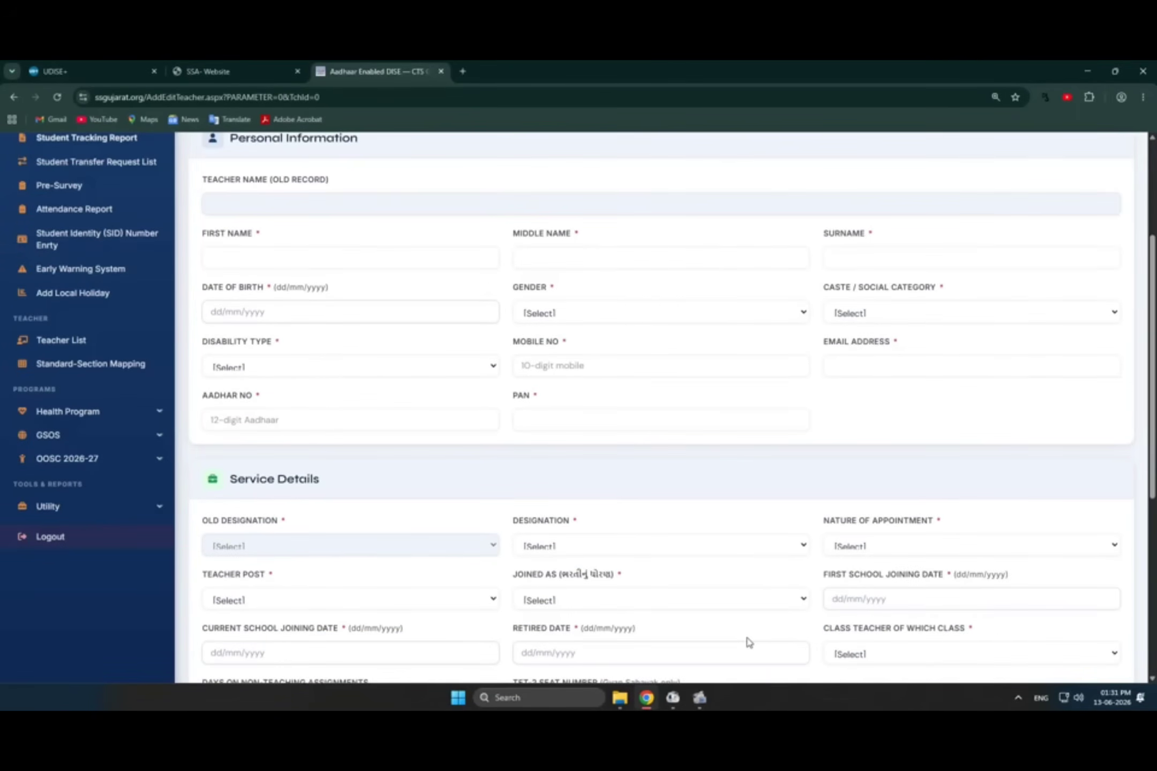
scroll(749, 643, up, 4)
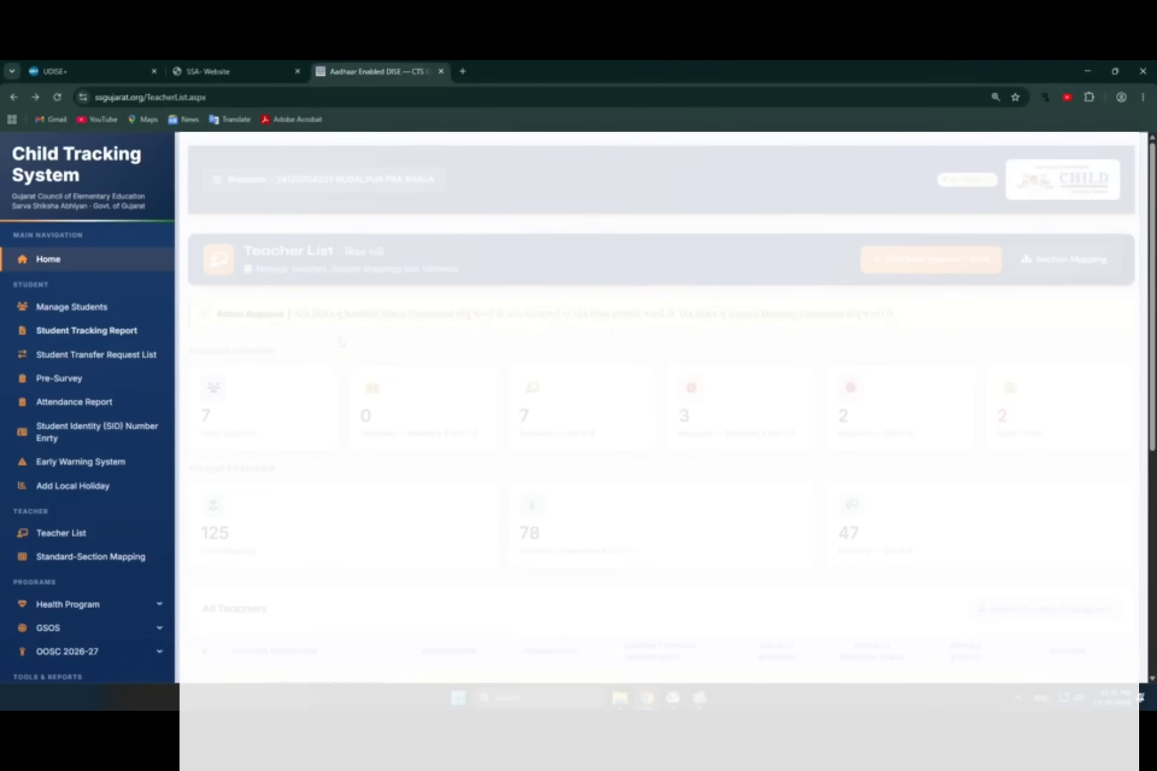
Open the transfer option and the edit form for the fourth teacher in the All Teachers list
scroll(369, 343, down, 7)
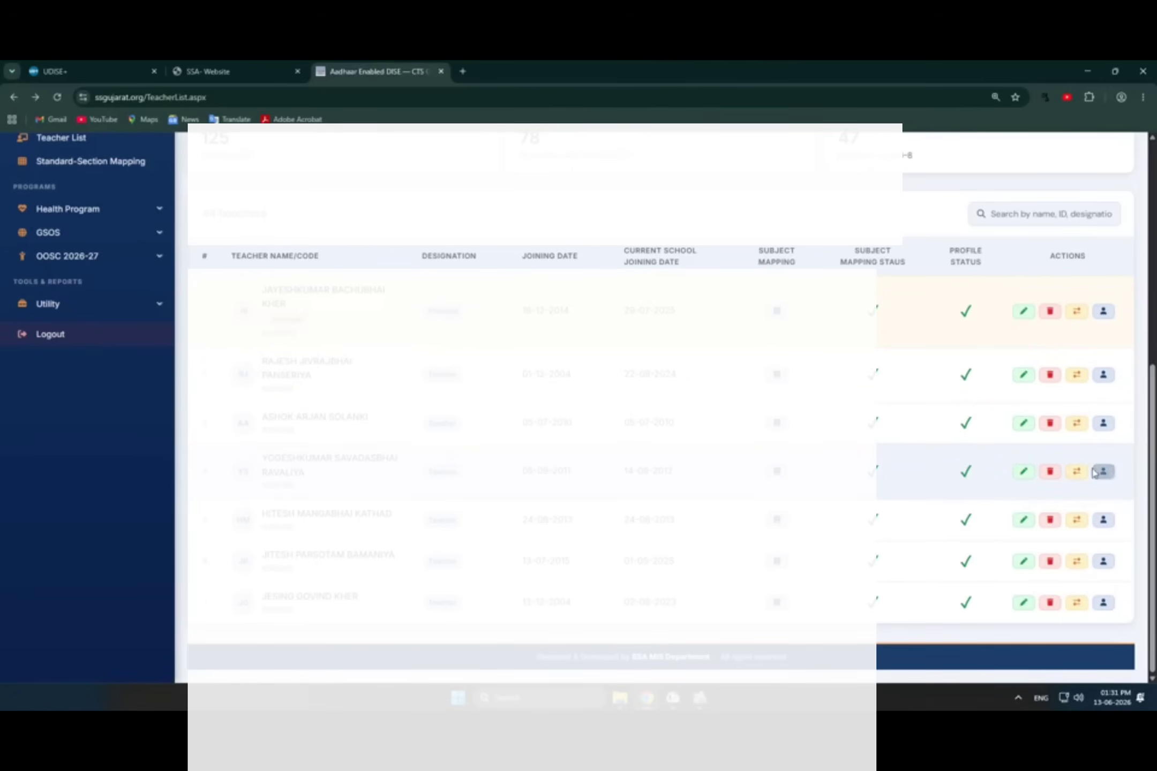
click(1076, 471)
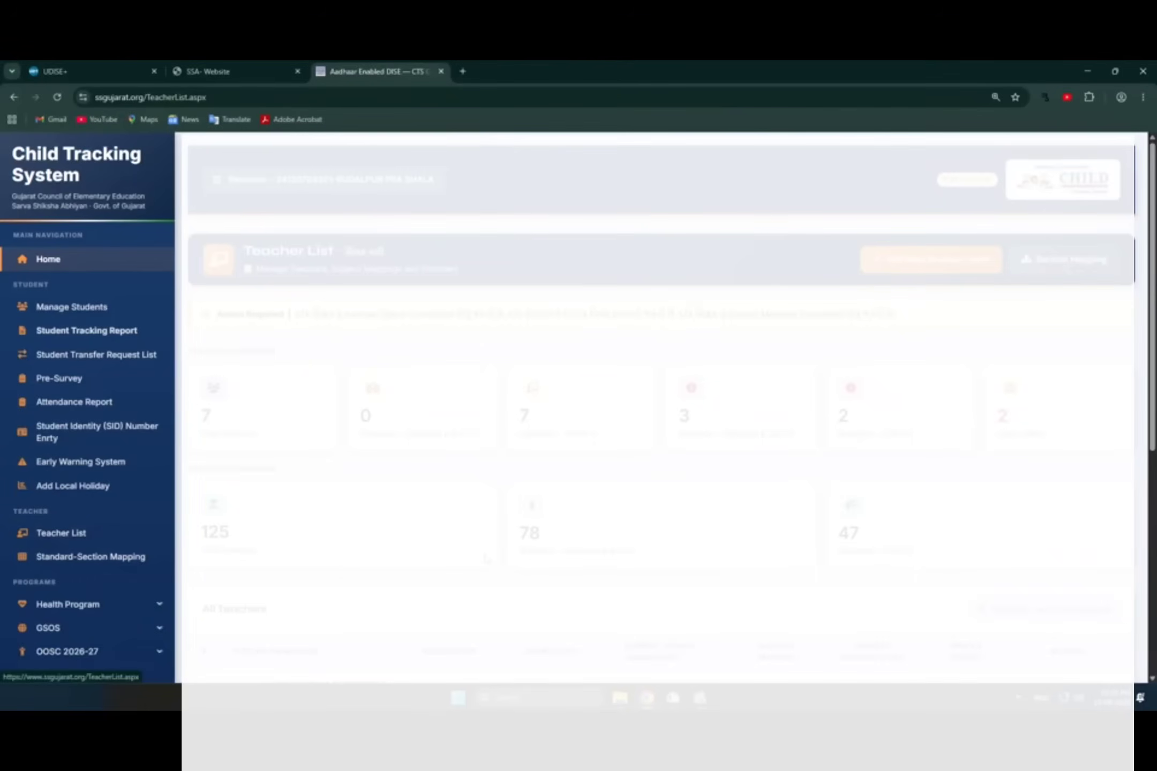
scroll(493, 575, down, 1)
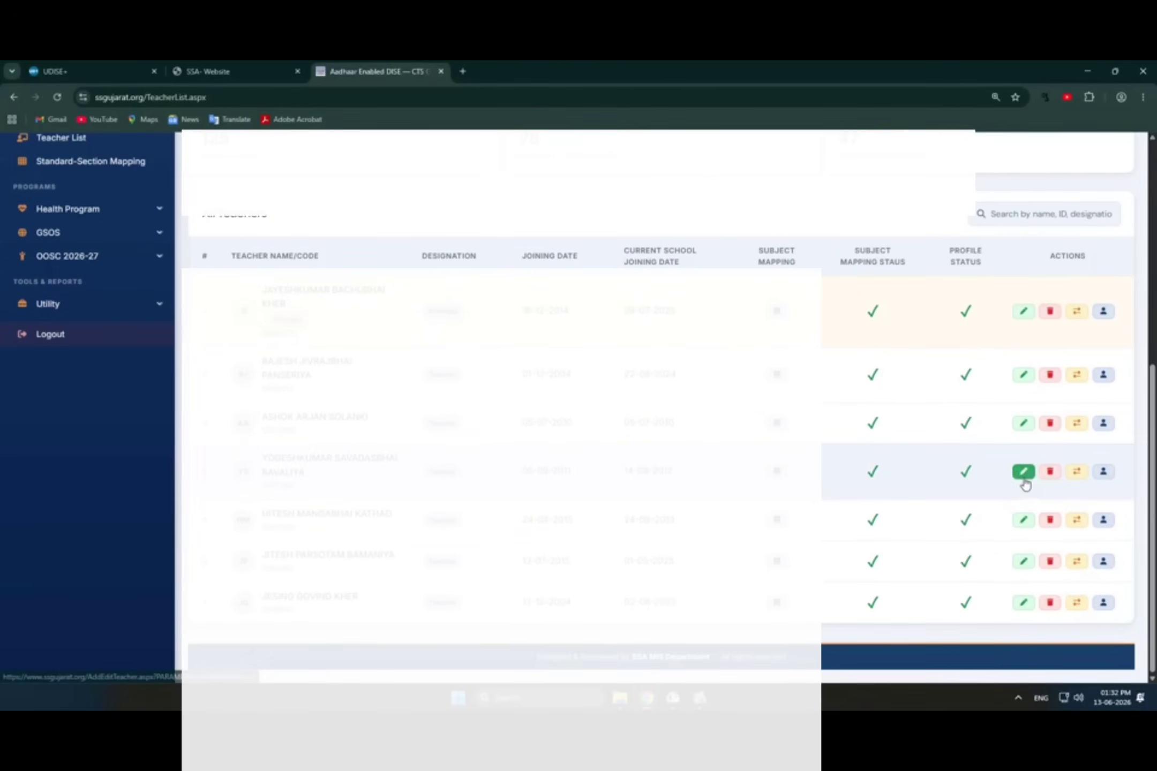
click(1023, 470)
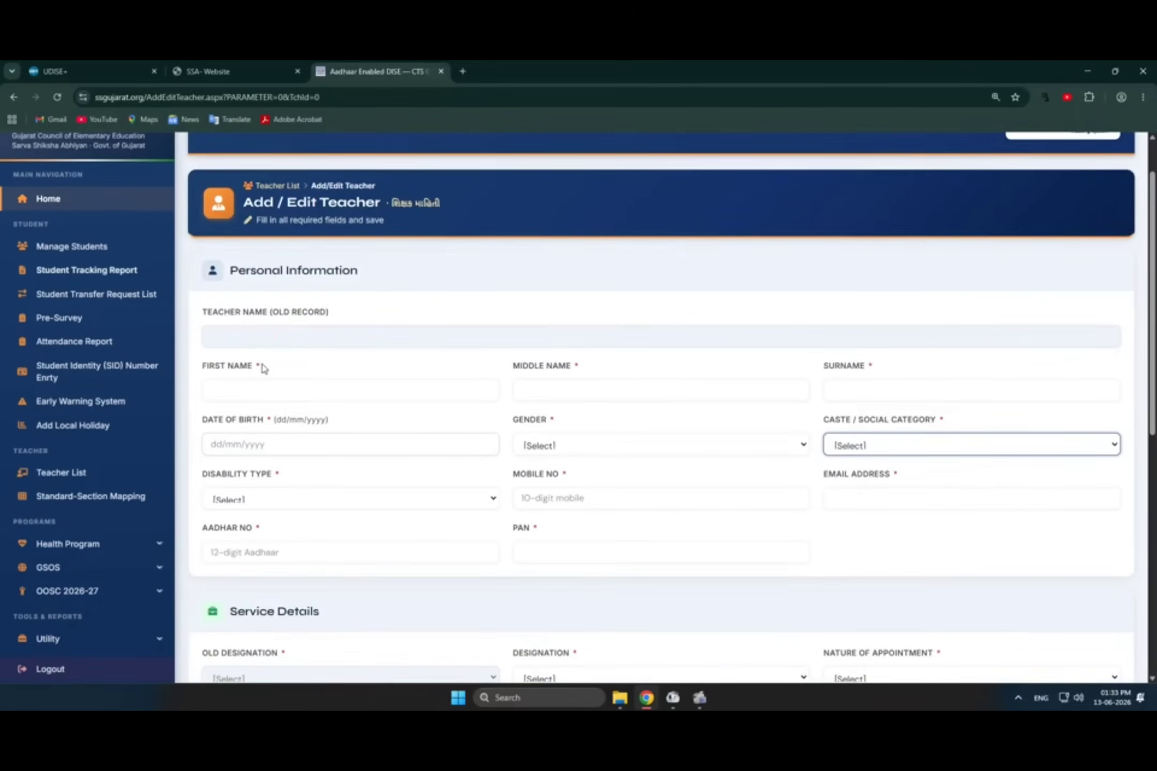
Examine the Personal Information fields of the blank teacher form, from first name through social category and disability type to PAN
click(228, 396)
click(606, 394)
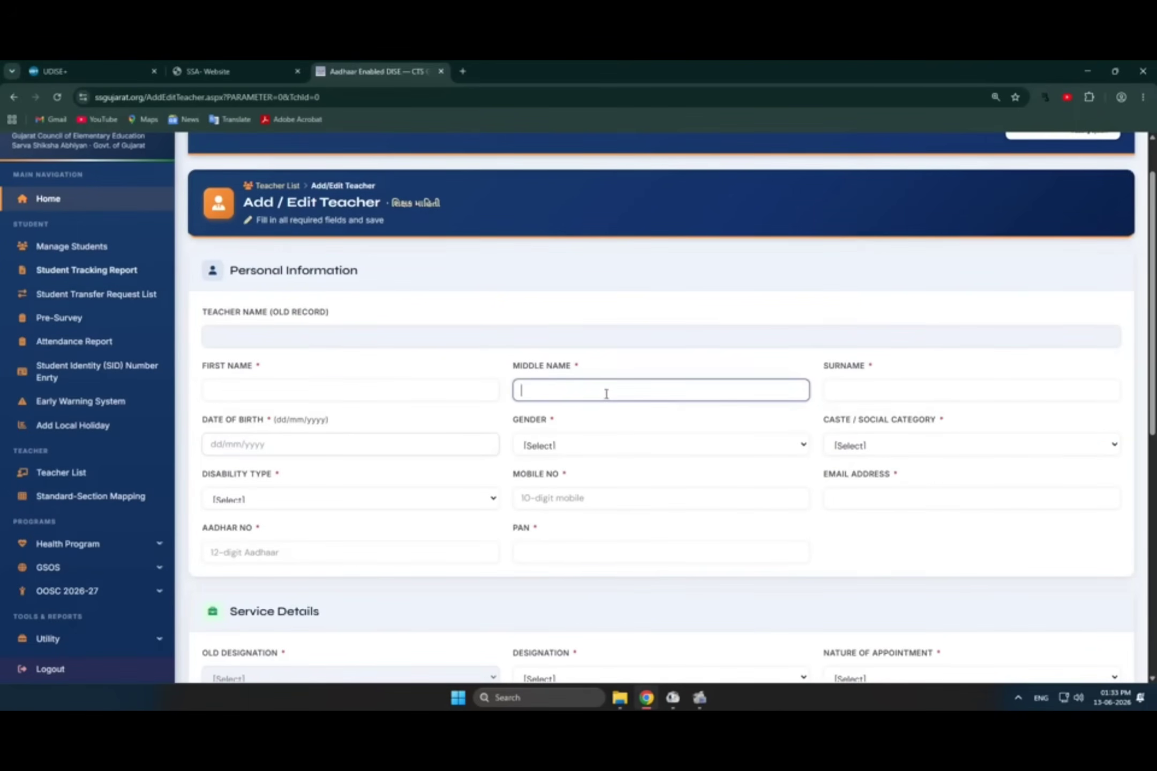
click(832, 391)
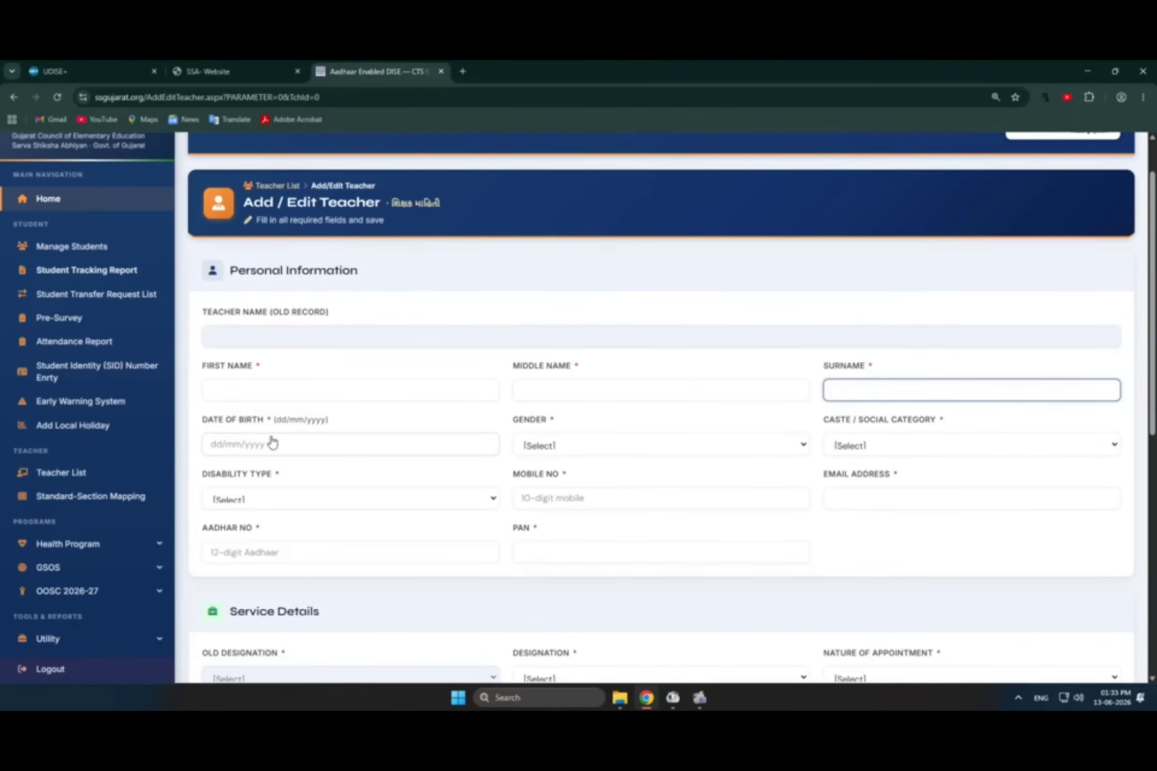
click(561, 451)
click(929, 445)
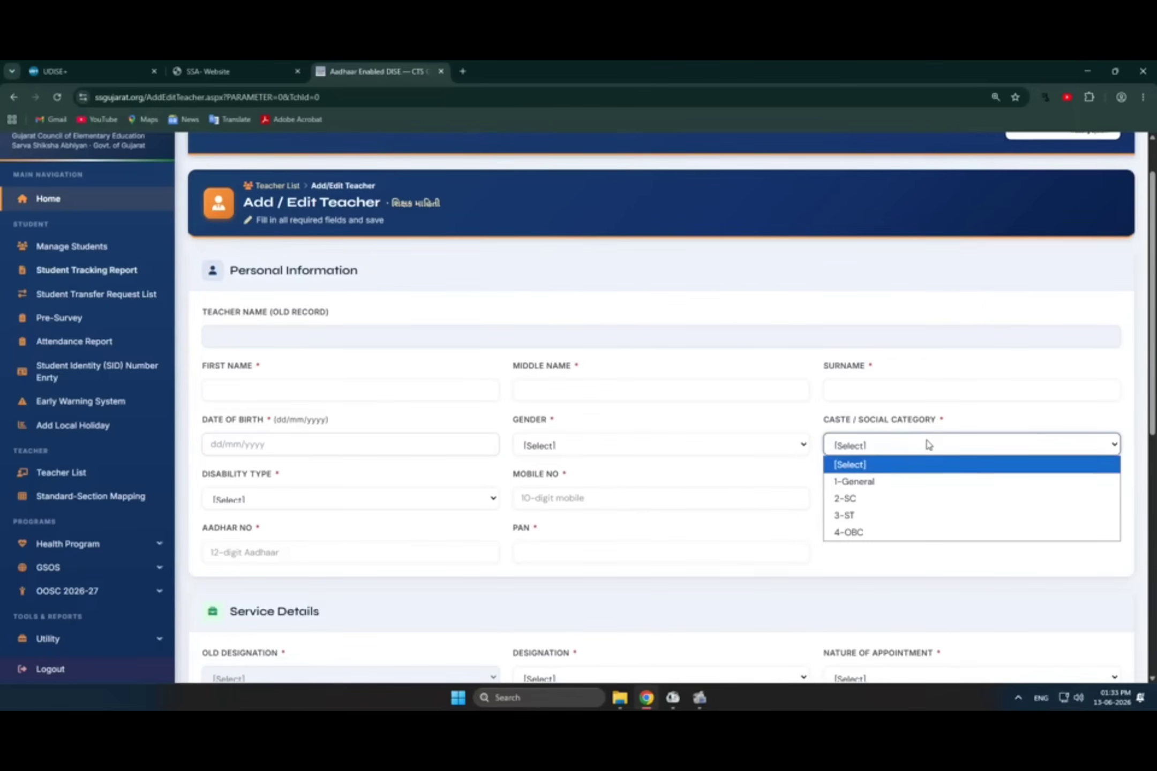
click(927, 445)
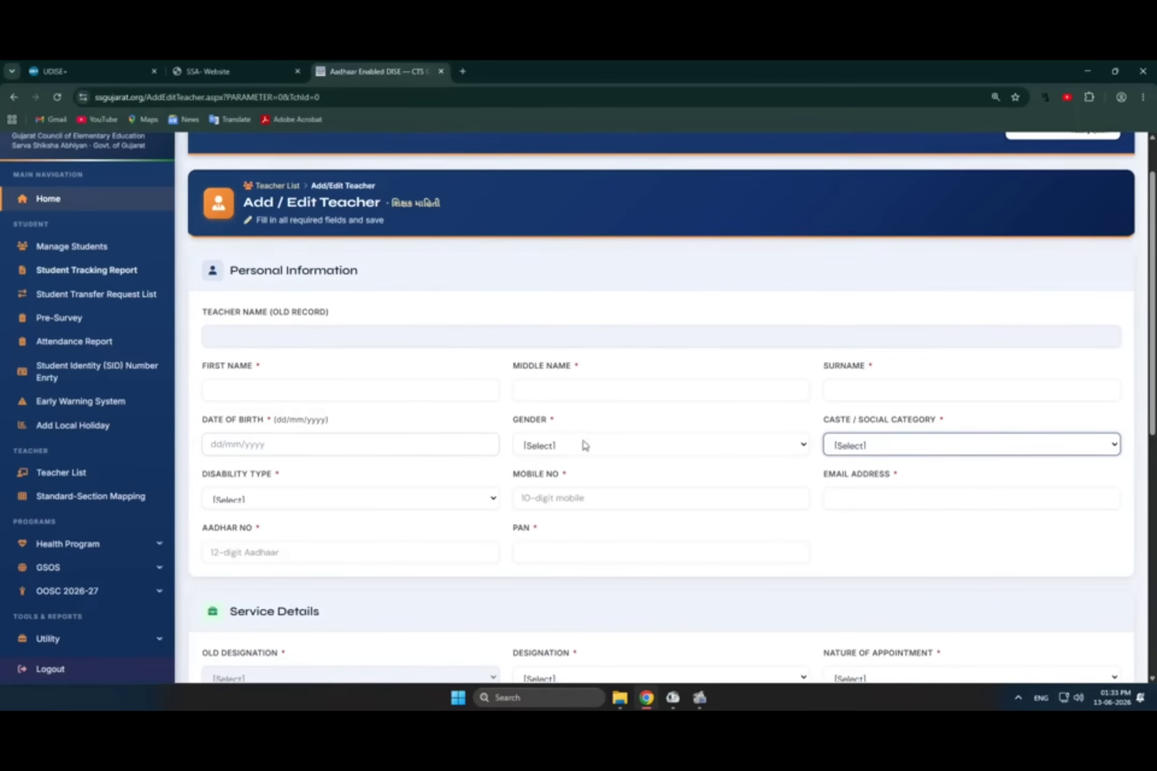
click(263, 503)
click(262, 503)
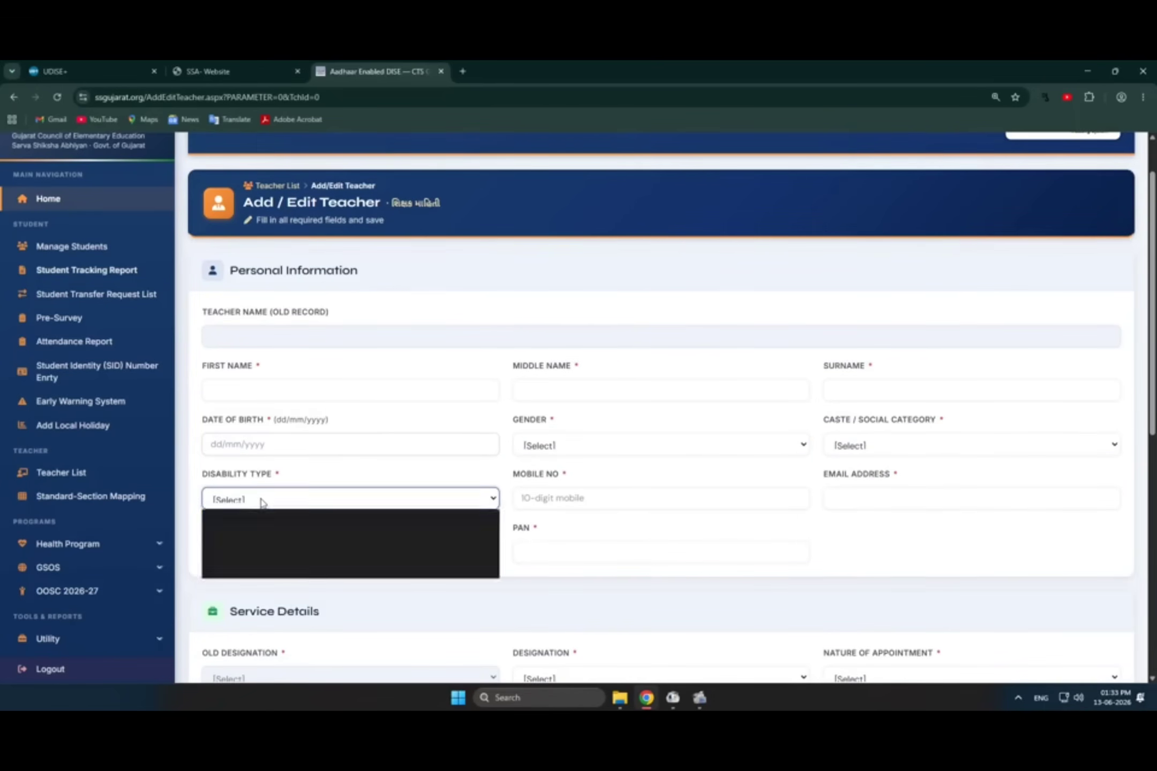
click(542, 498)
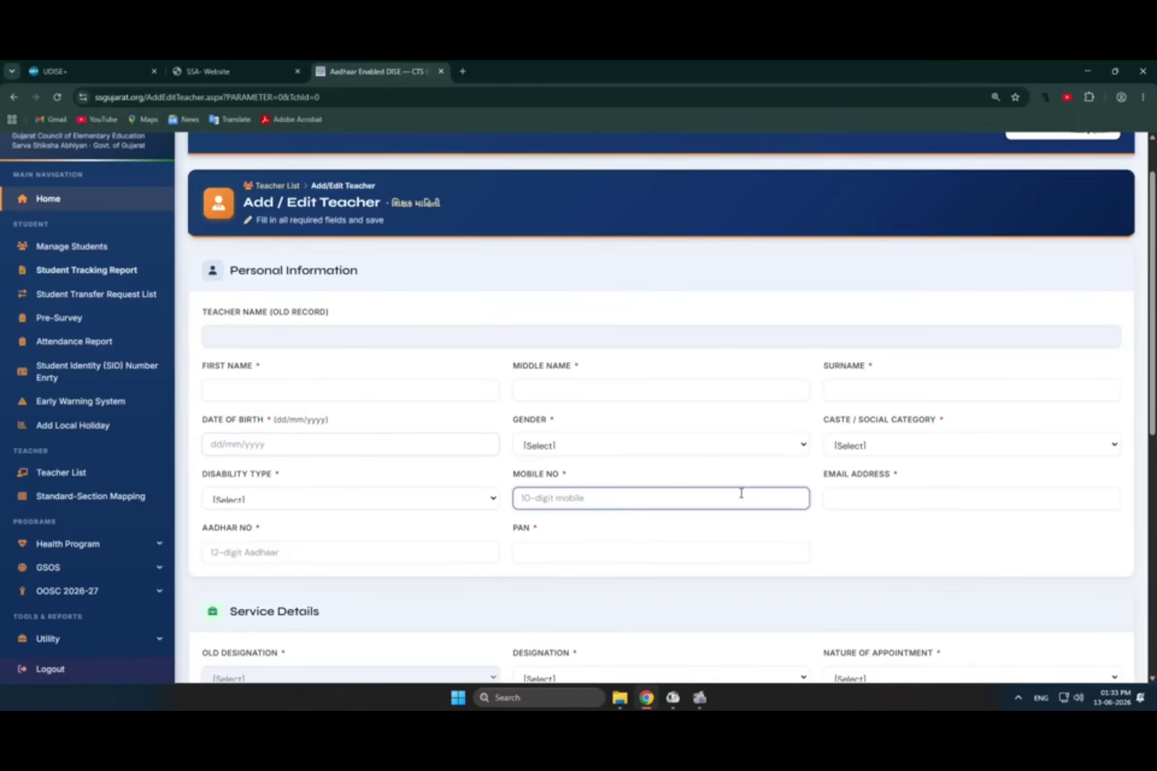
click(860, 499)
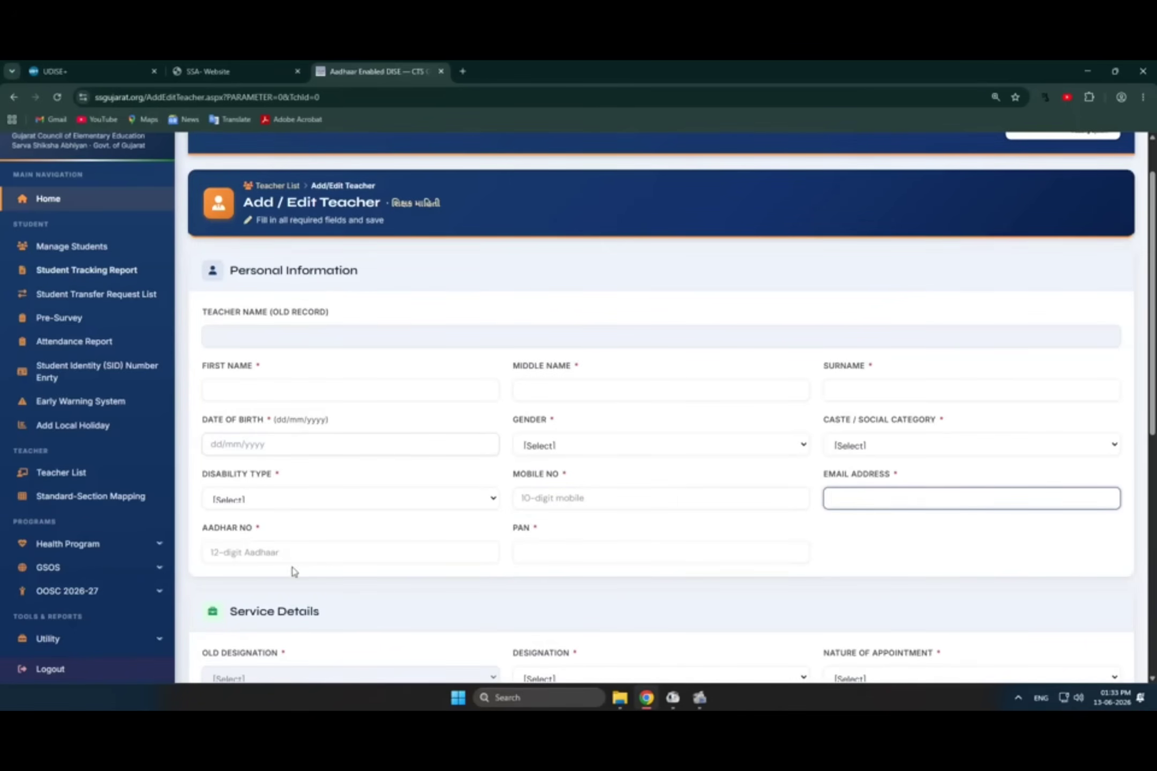
click(332, 553)
click(525, 544)
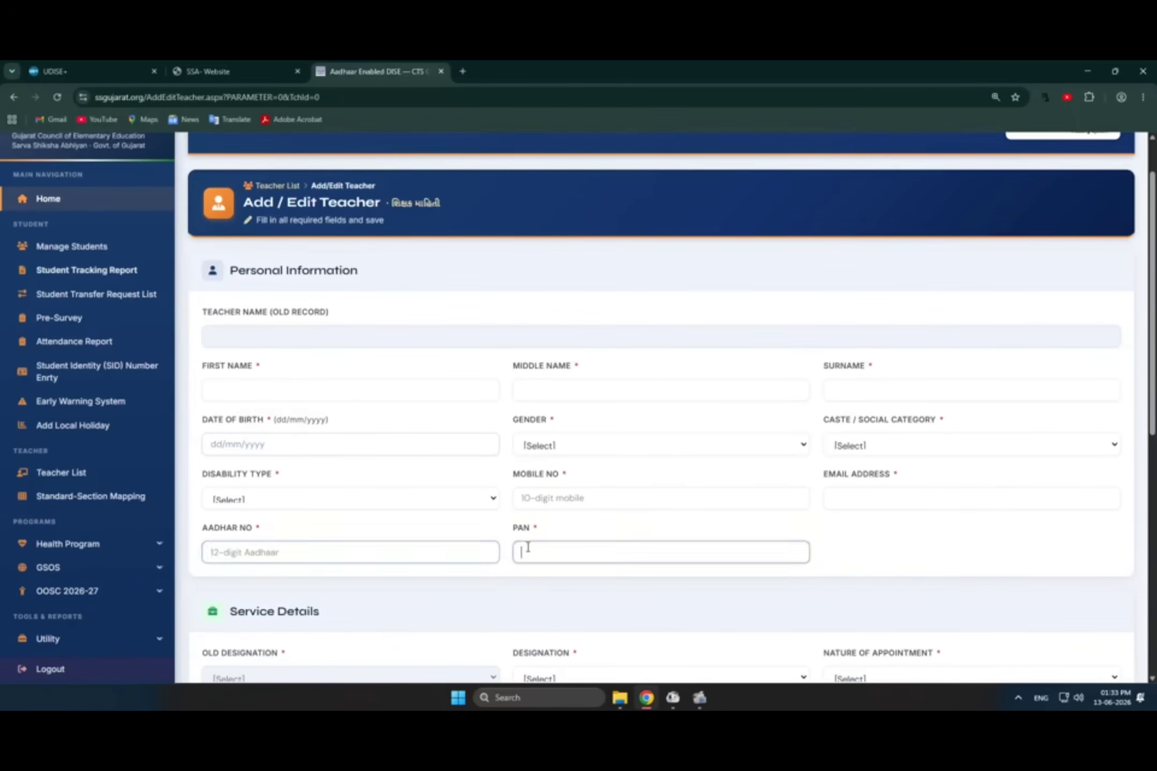
Examine the choices for designation, nature of appointment, teacher post and joined-as under Service Details
scroll(536, 531, down, 4)
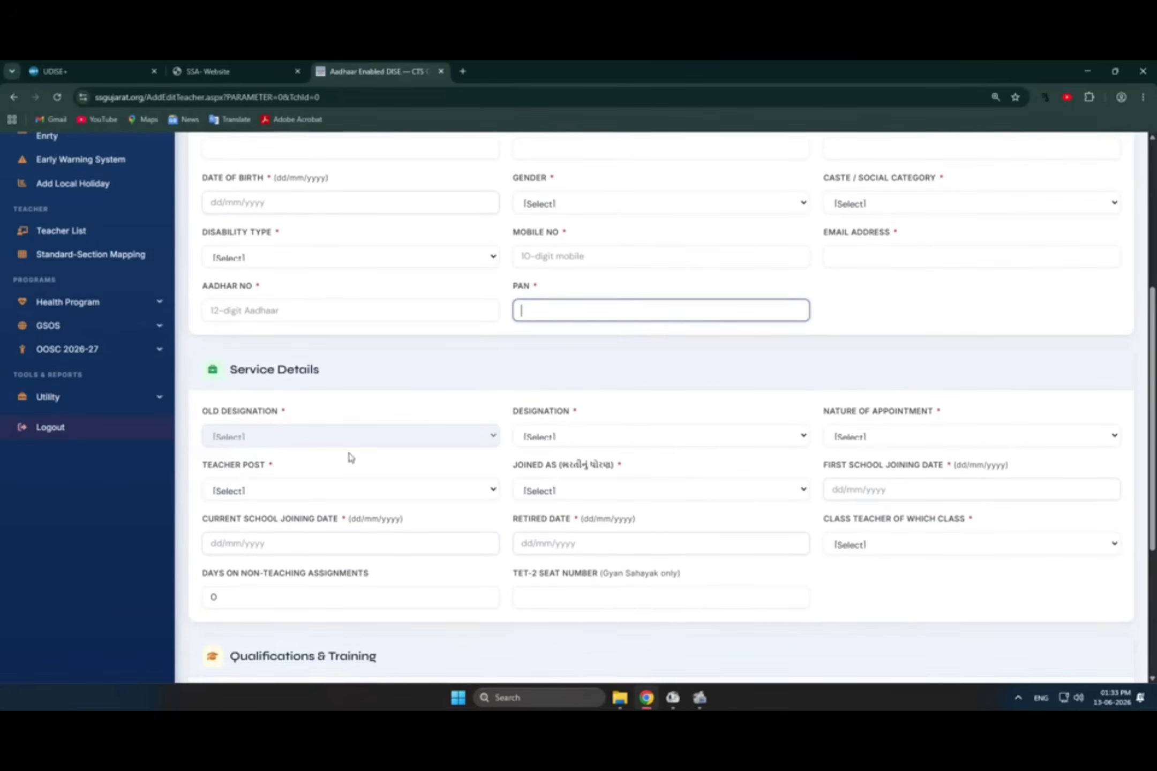
click(230, 434)
click(620, 433)
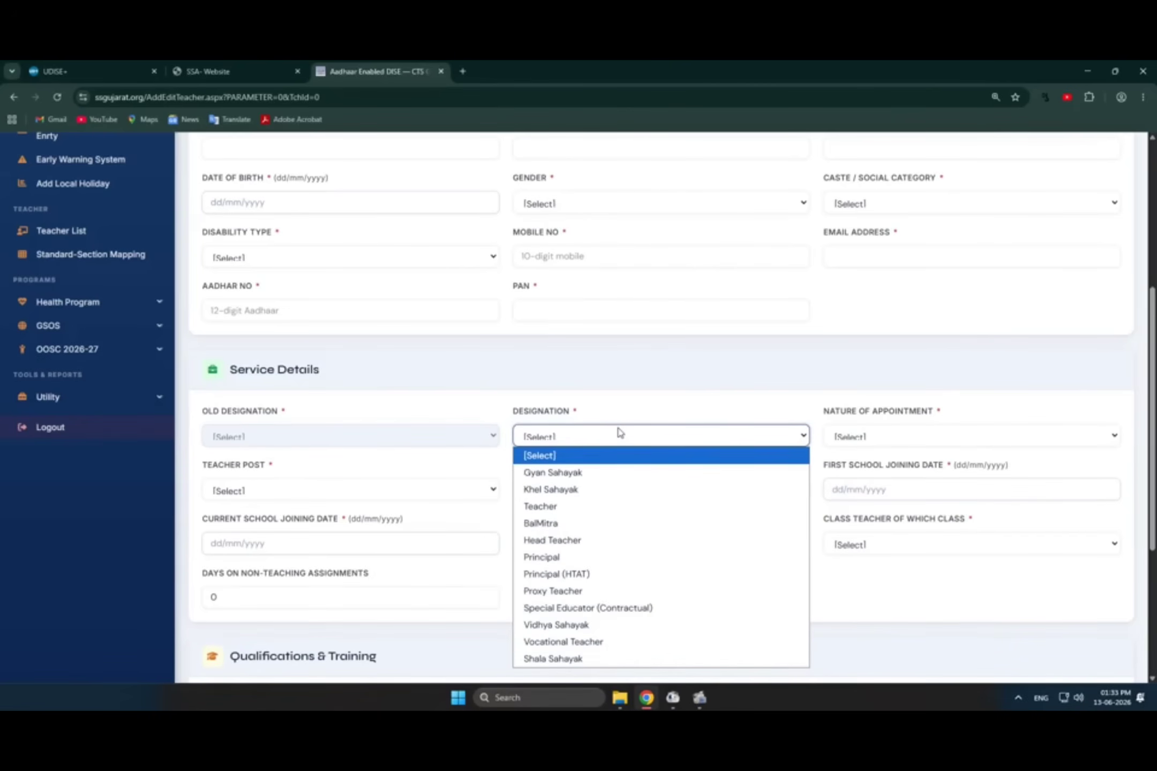
click(633, 433)
click(852, 434)
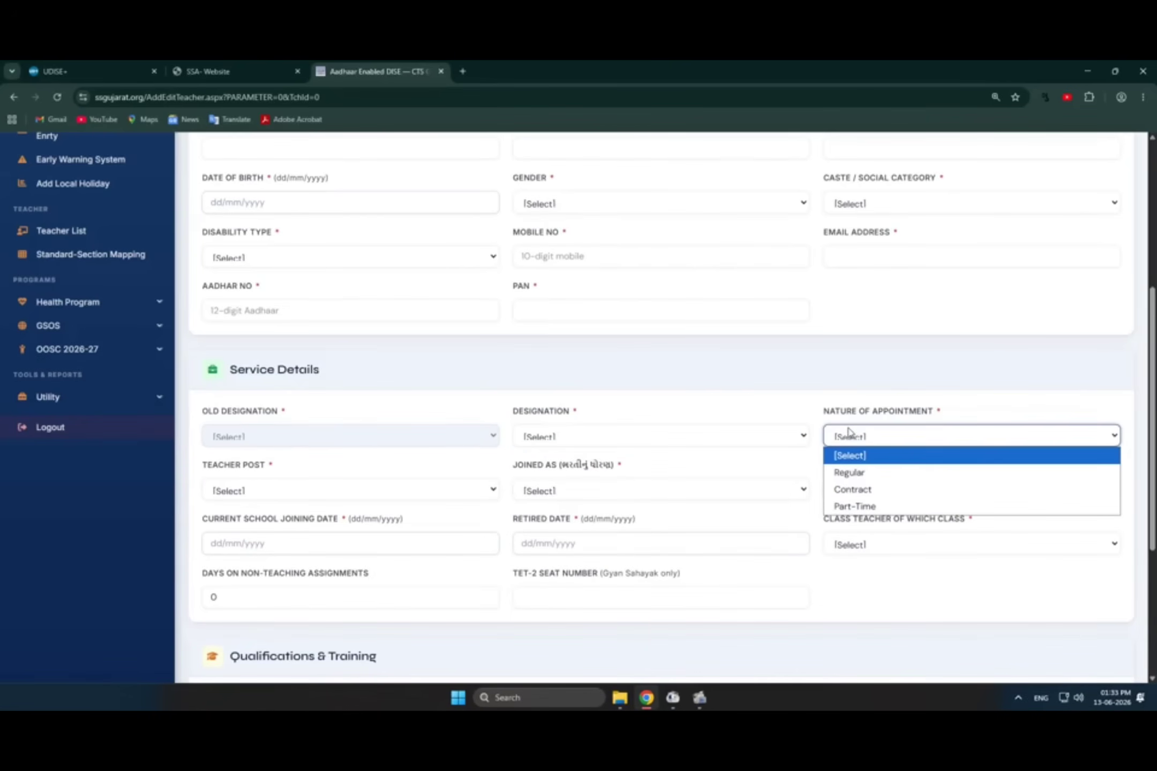
click(848, 433)
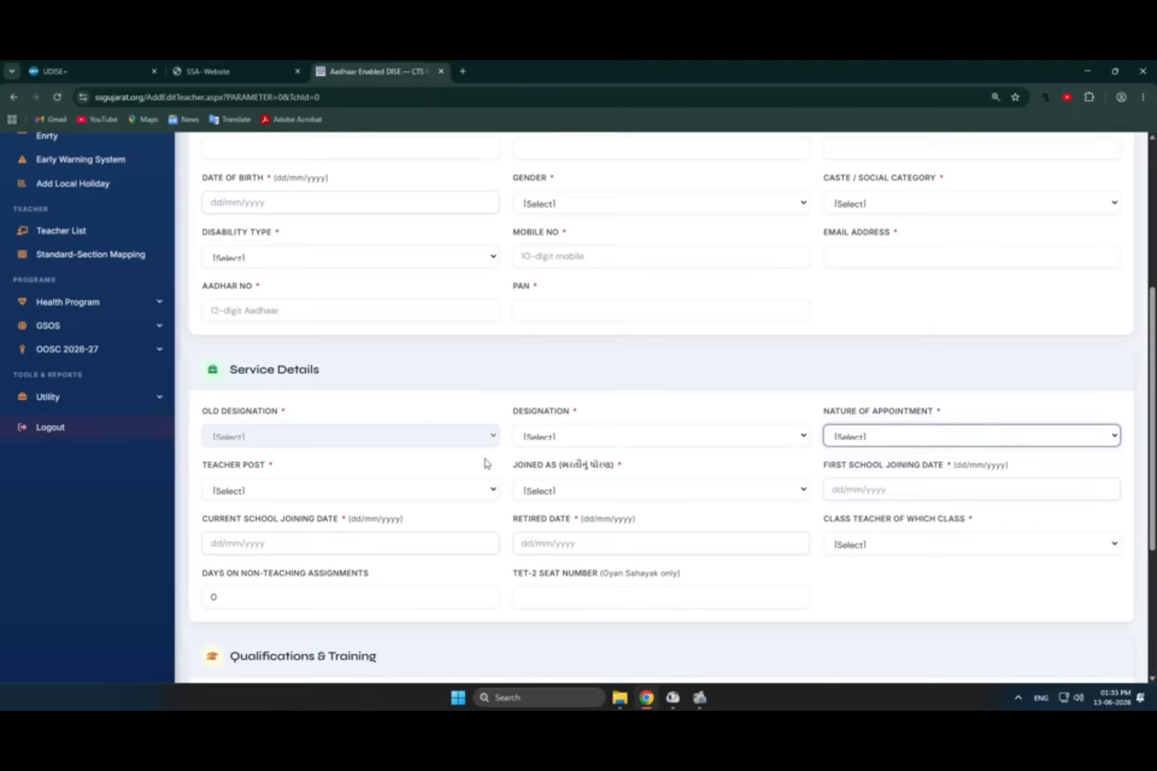
click(226, 486)
click(227, 486)
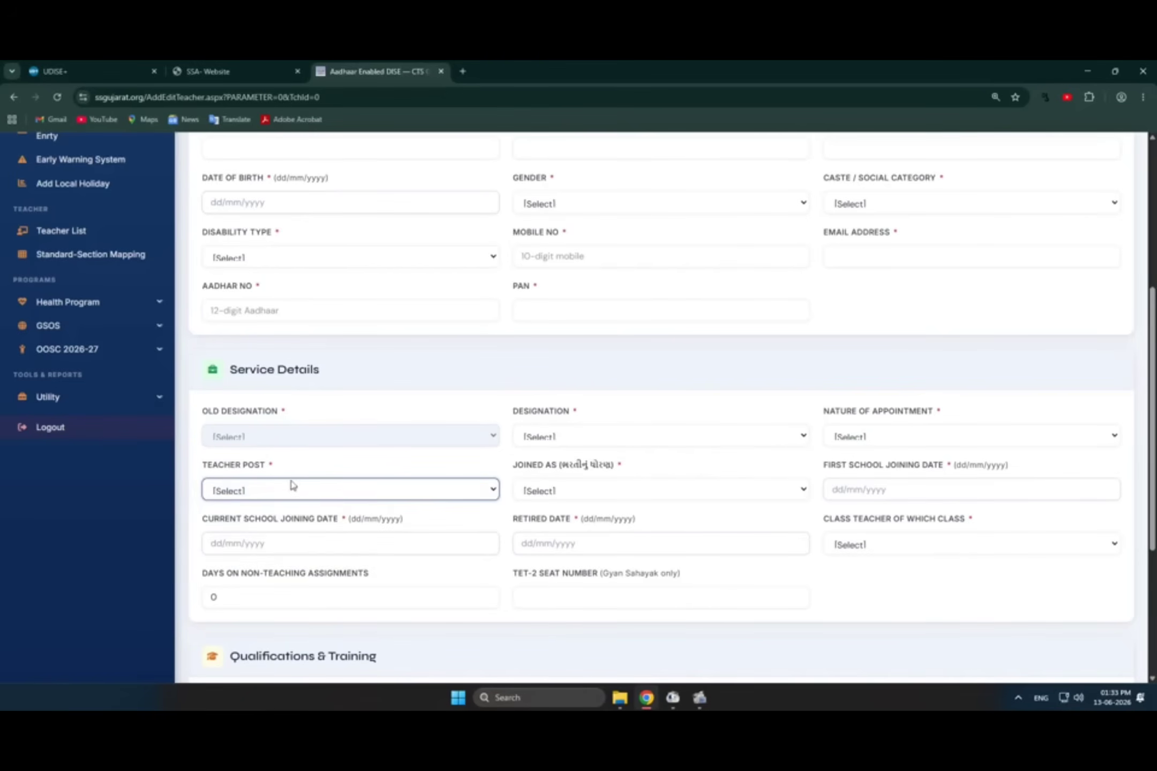
click(573, 492)
click(572, 489)
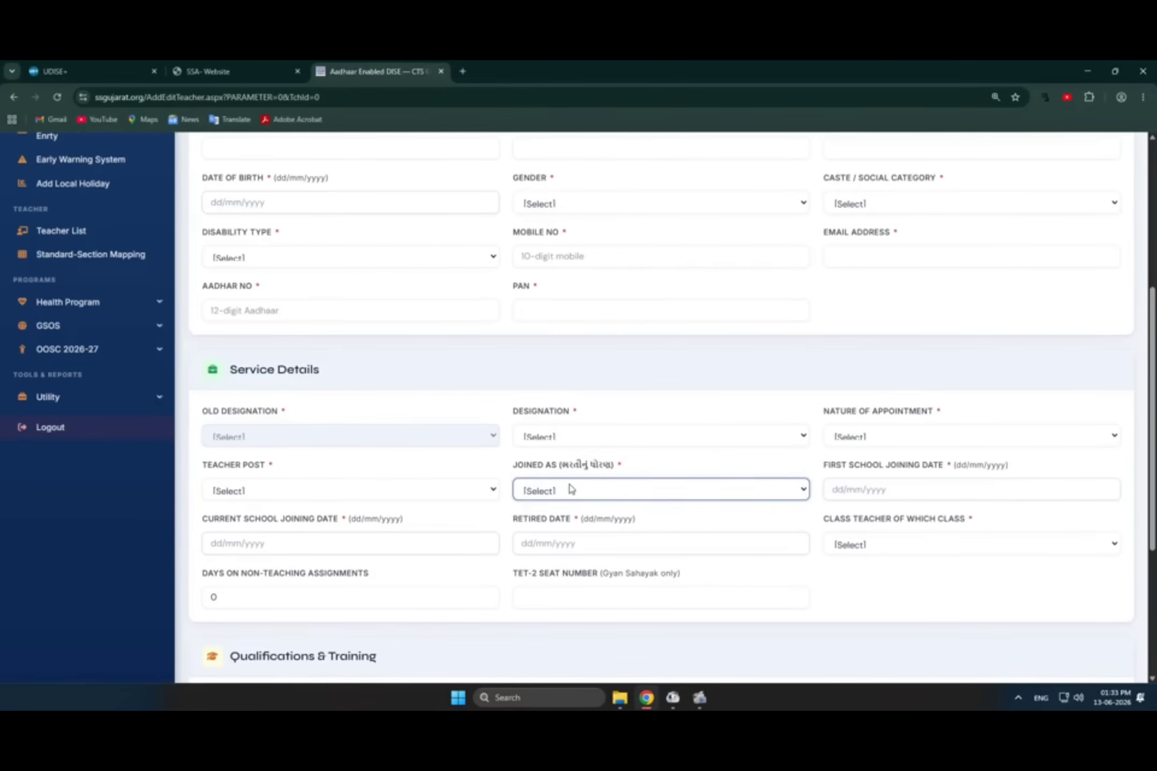
Examine the joining and retired dates, class teacher options, non-teaching days and TET-2 seat number fields under Service Details
drag(859, 467, 938, 470)
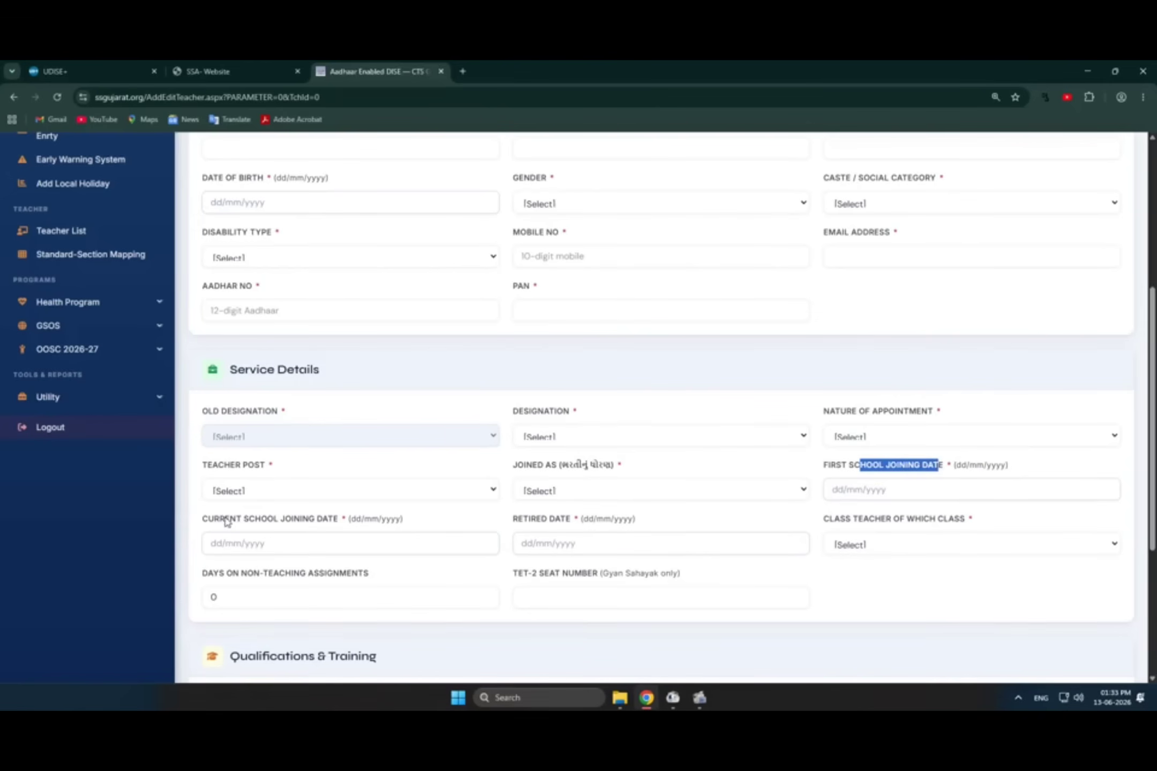
drag(226, 522, 279, 520)
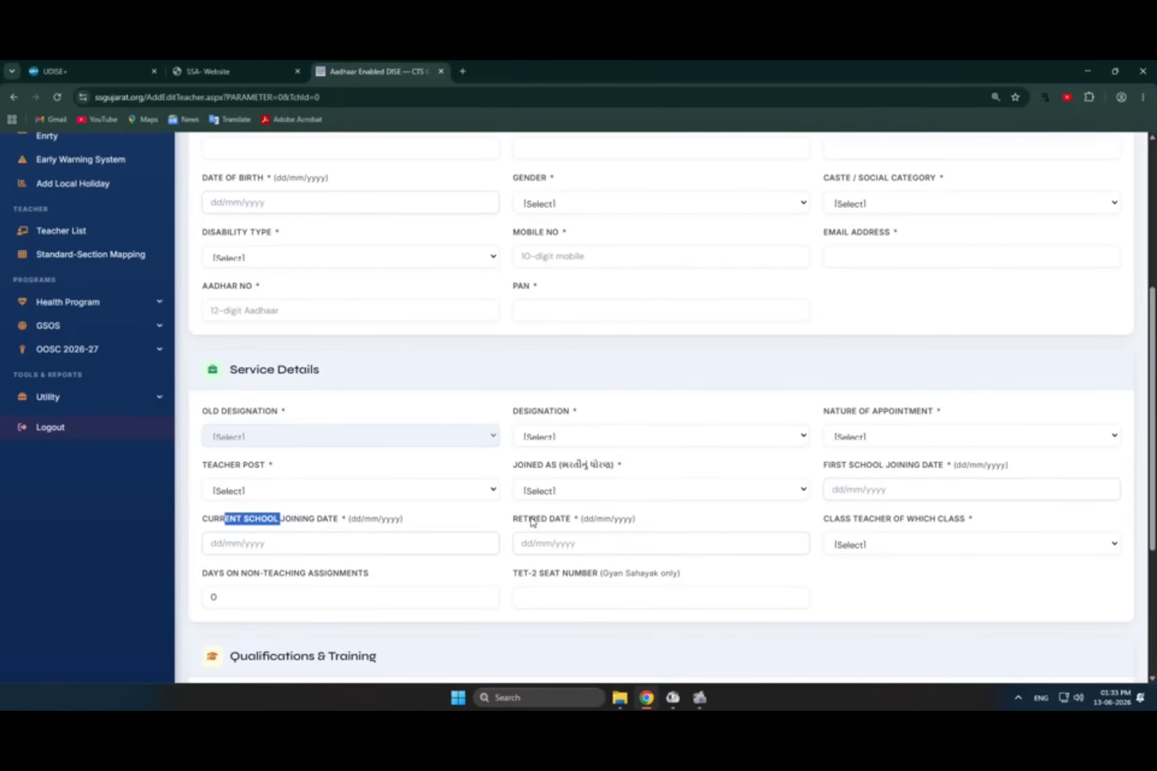
drag(525, 521, 575, 521)
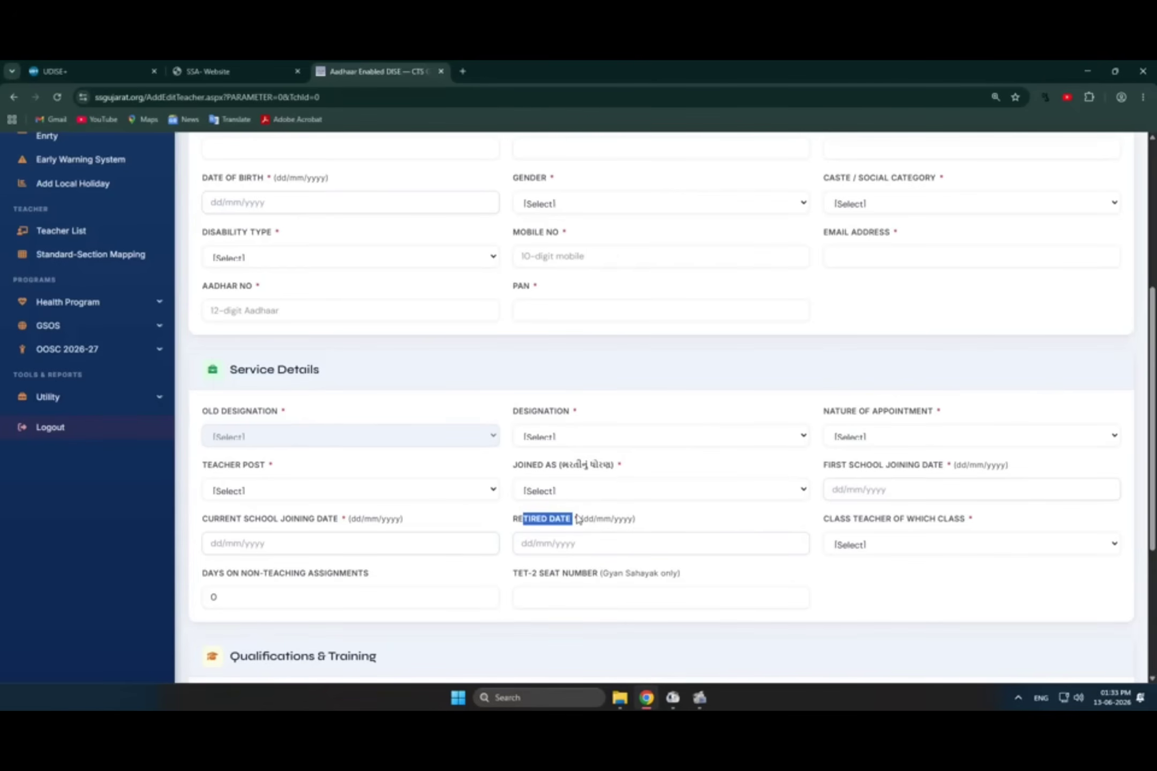
drag(832, 519, 944, 519)
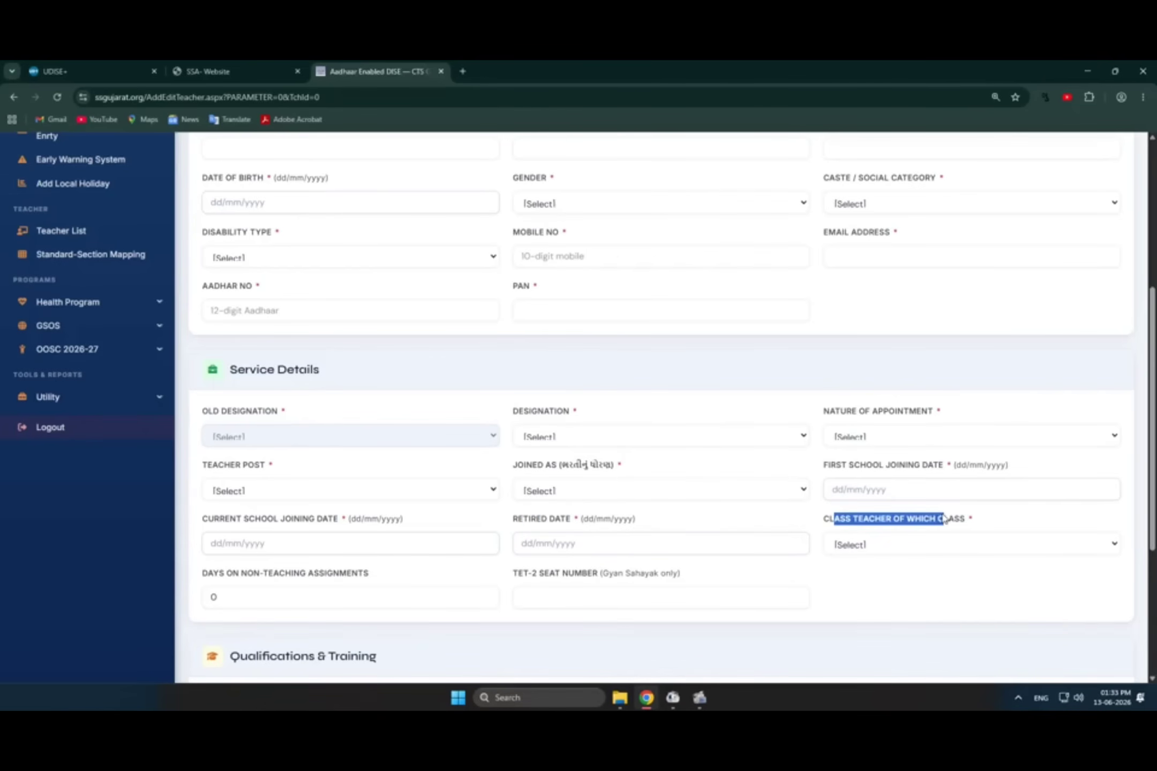
click(843, 546)
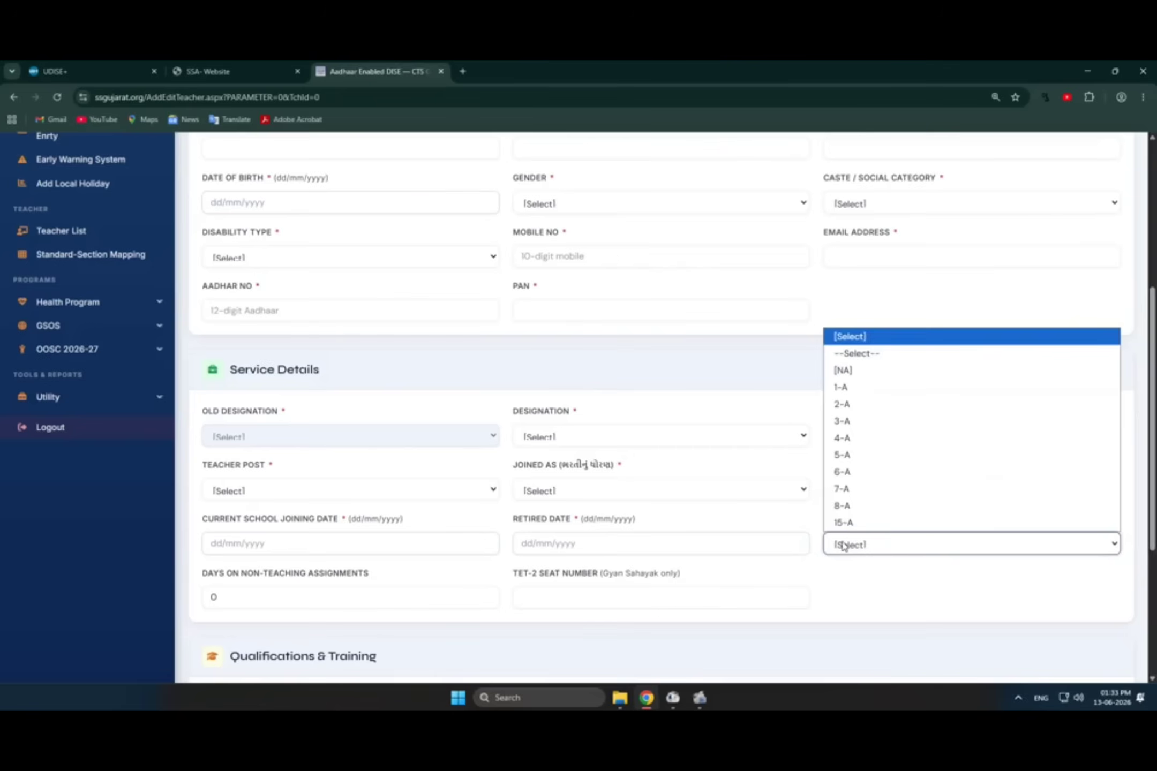
click(843, 545)
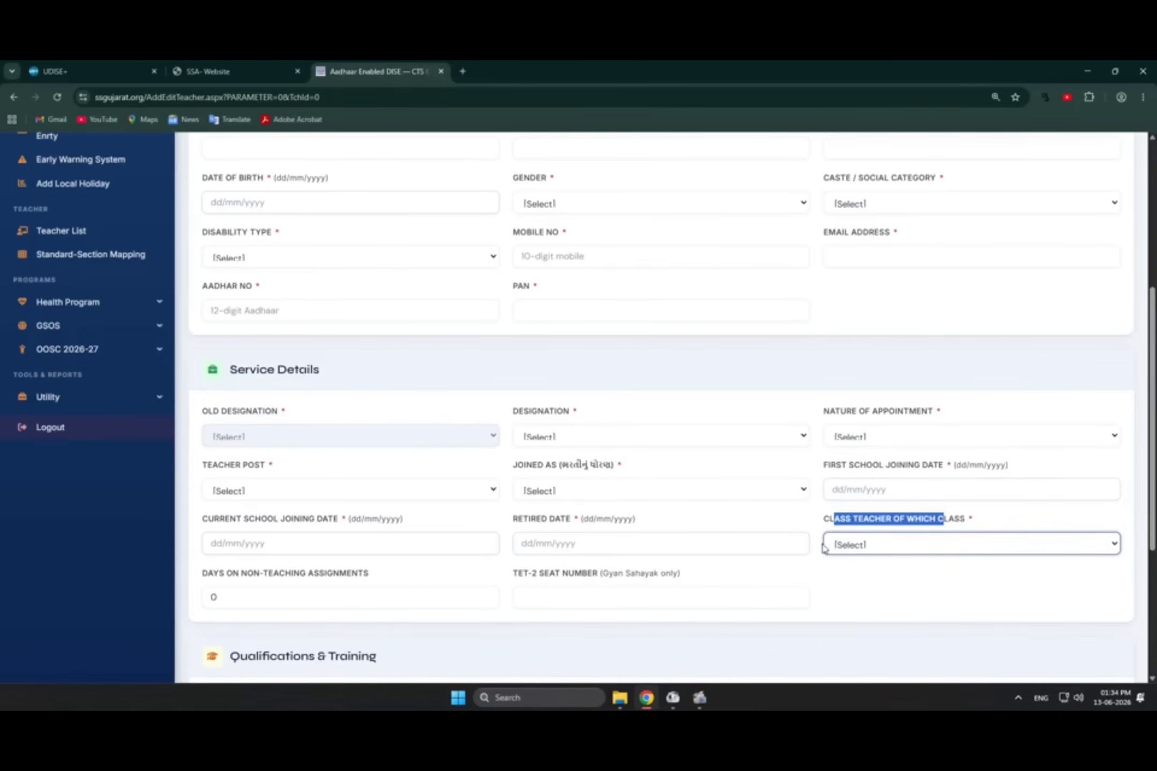
click(275, 599)
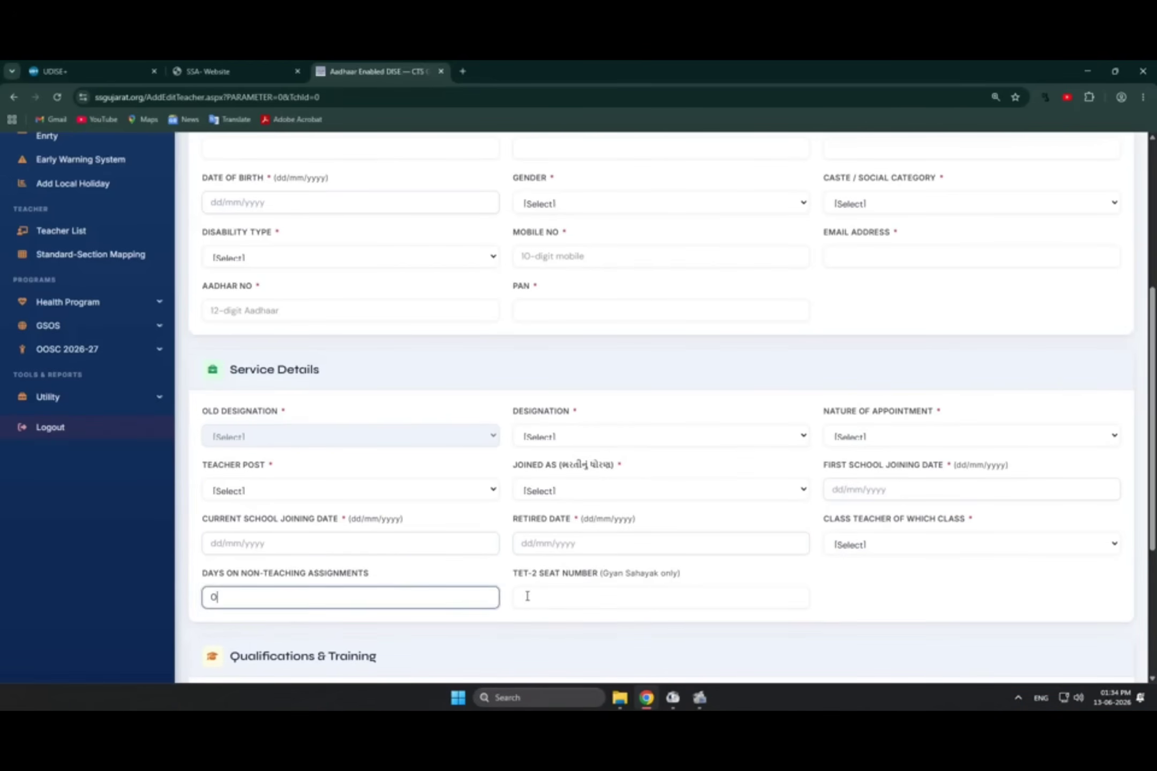
click(526, 596)
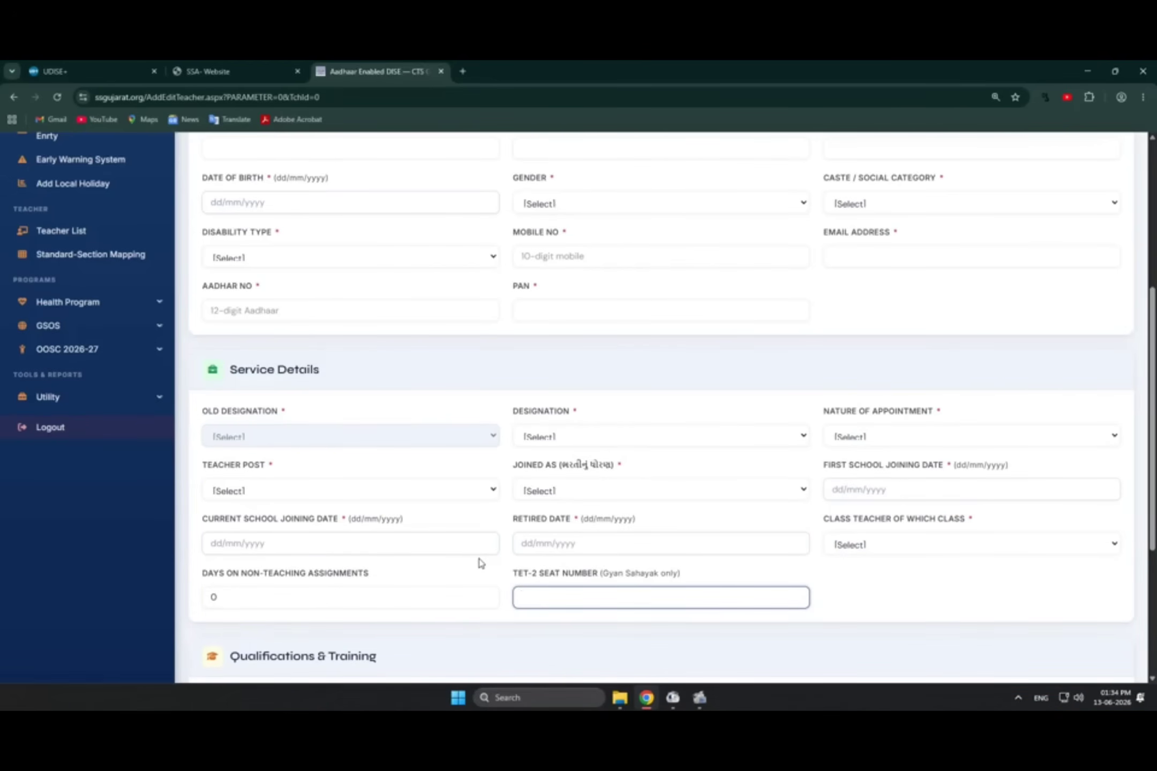
Examine the professional and academic qualification, CWSN training and computer training options under Qualifications & Training
scroll(480, 562, down, 5)
click(233, 469)
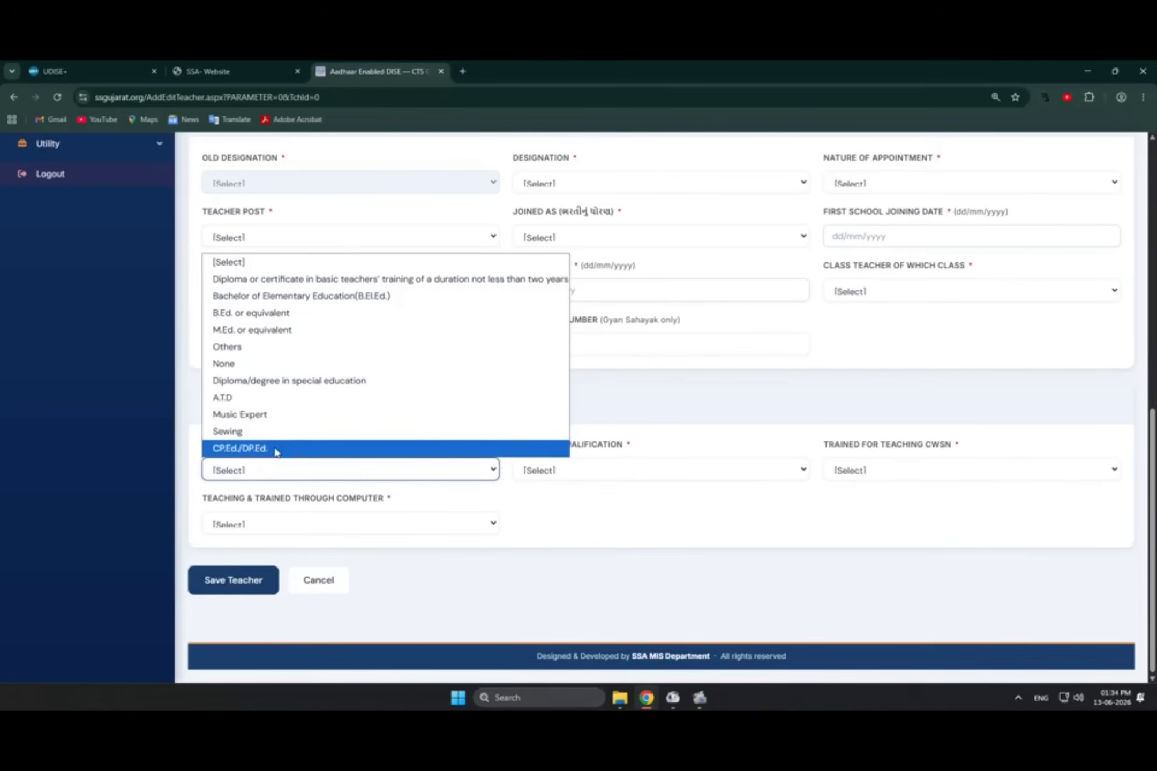
click(599, 499)
click(572, 481)
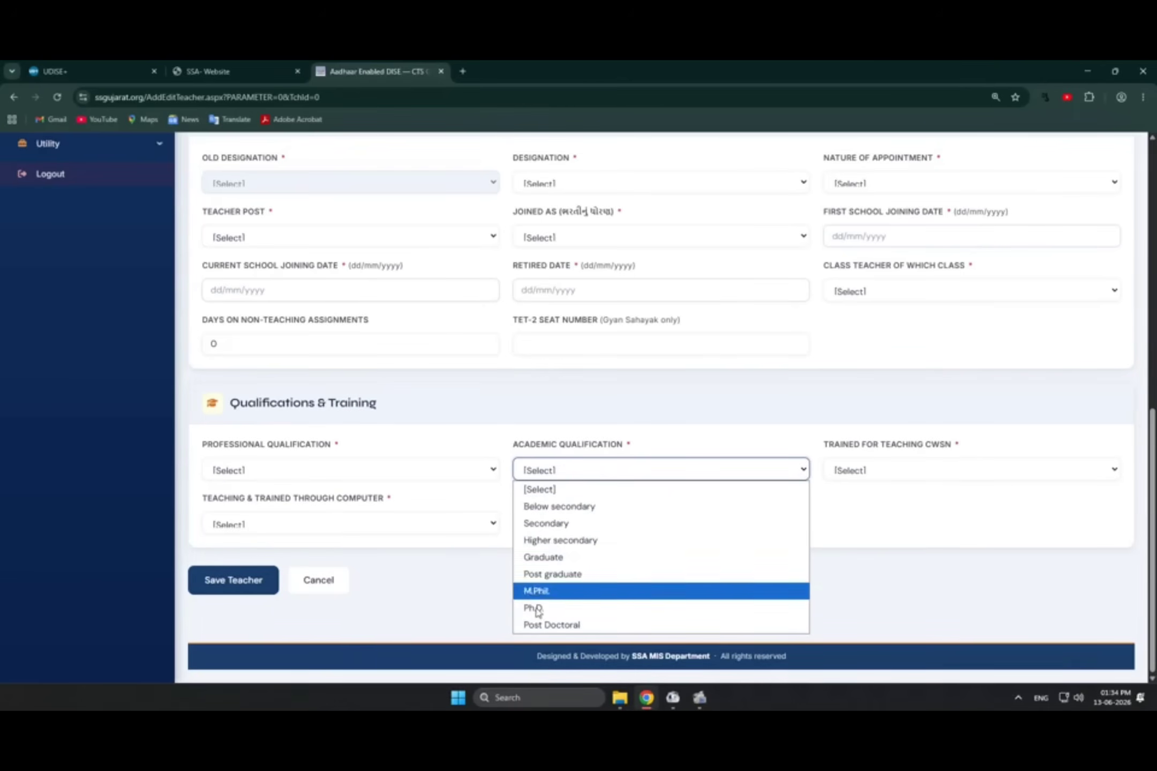
click(873, 481)
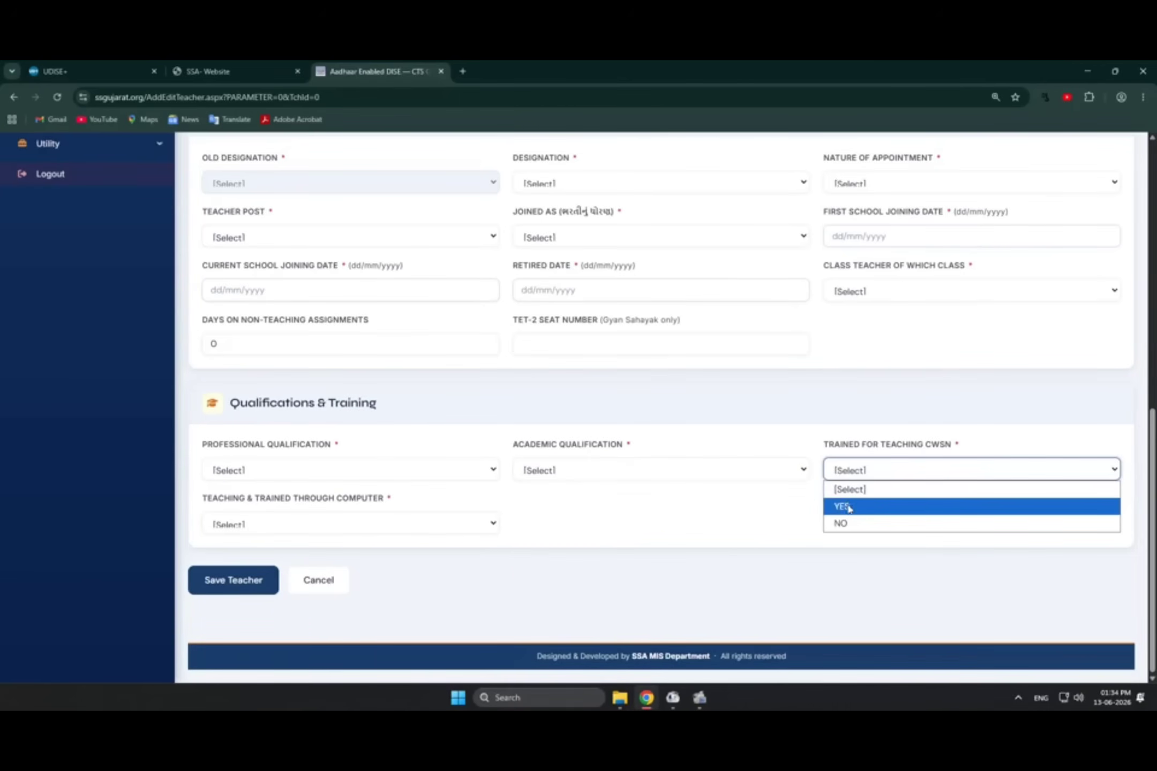
click(245, 563)
click(223, 522)
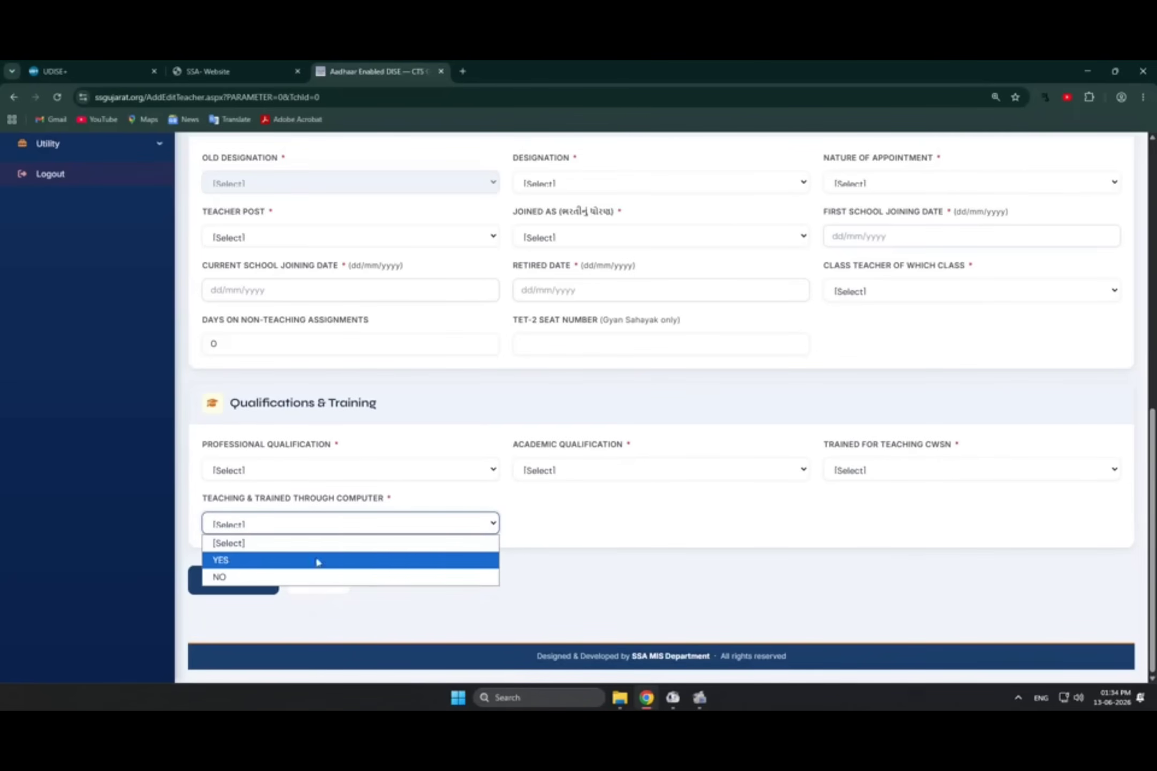
click(793, 520)
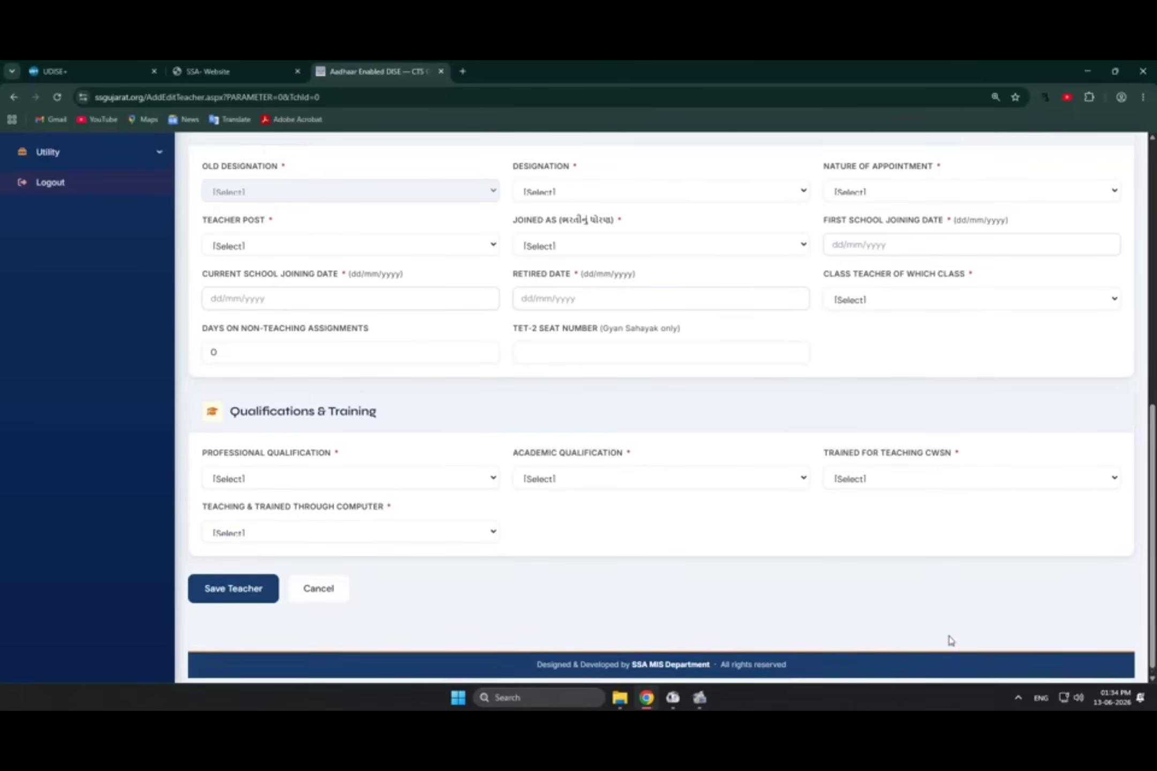
Return from the teacher form to the Teacher List and examine the Profile Status and Subject Mapping columns of All Teachers
scroll(948, 639, up, 10)
scroll(943, 646, down, 8)
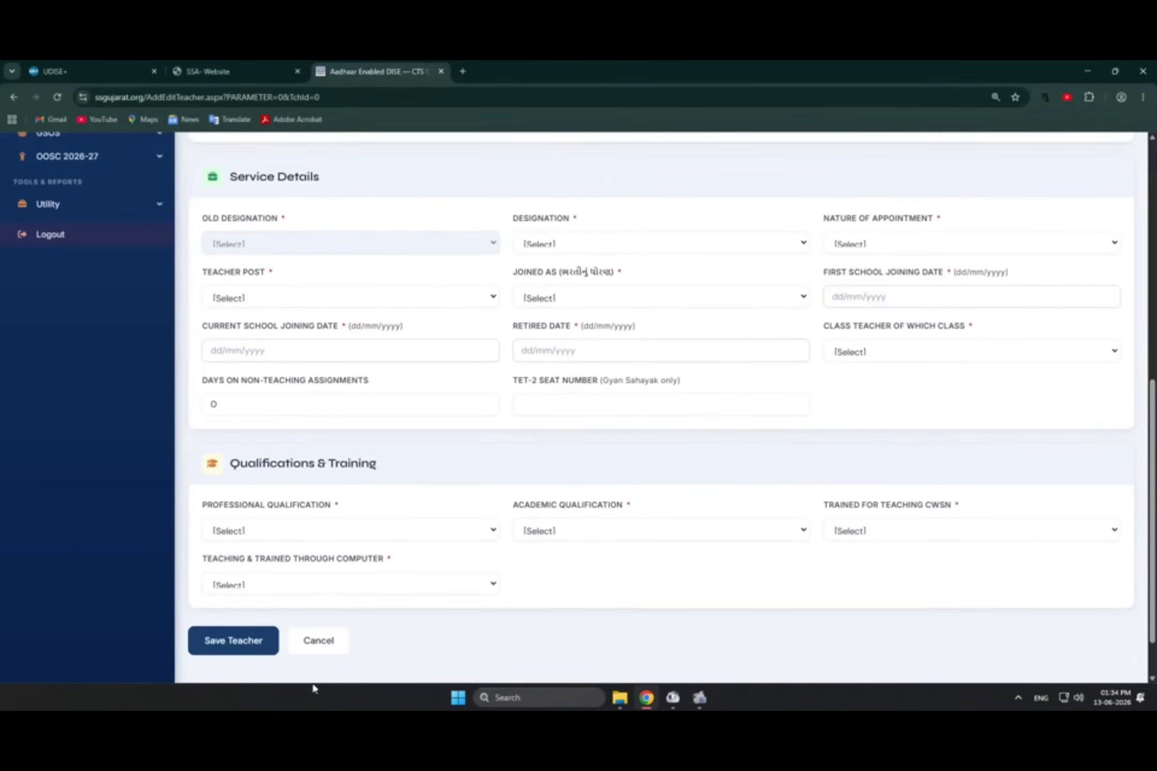
click(235, 643)
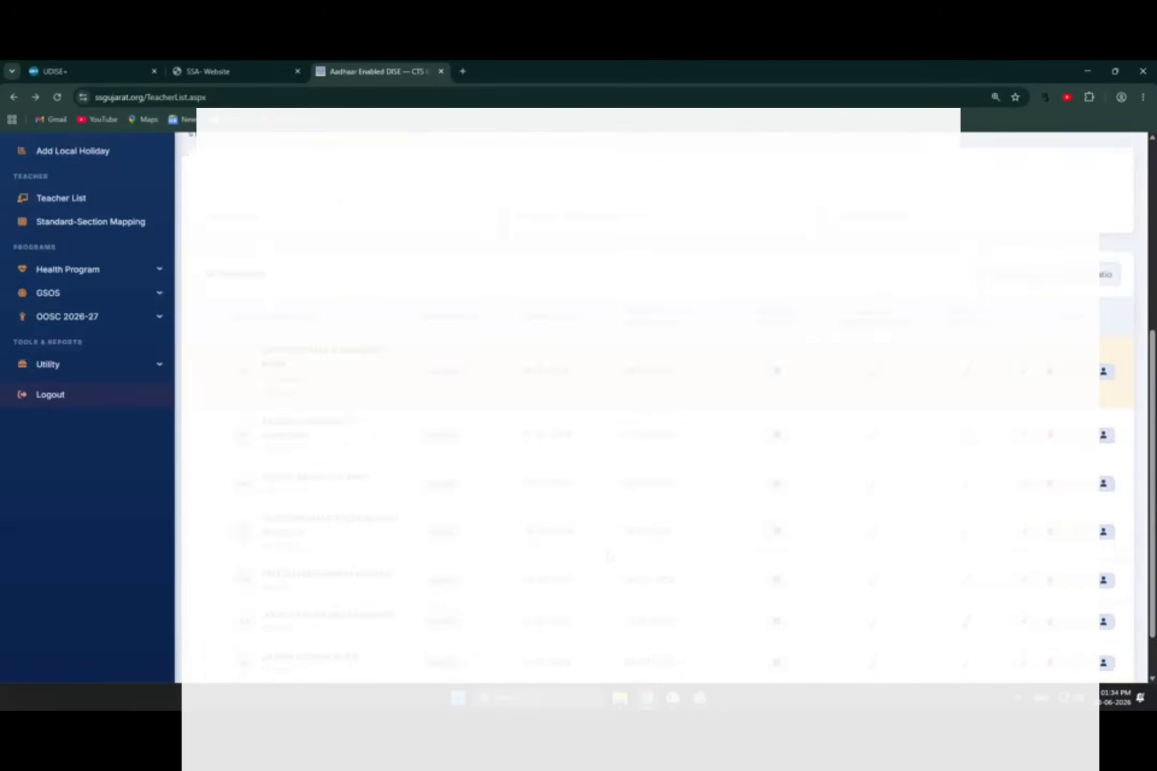
scroll(609, 557, down, 1)
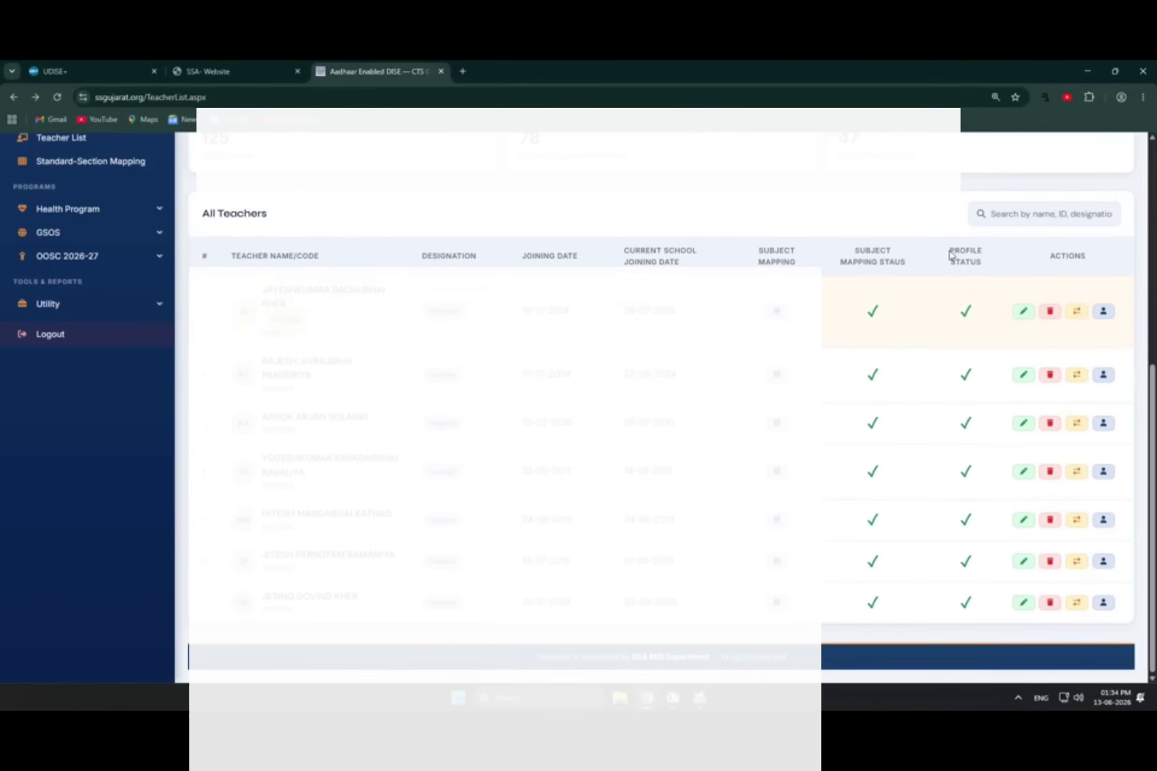
drag(950, 254, 1003, 276)
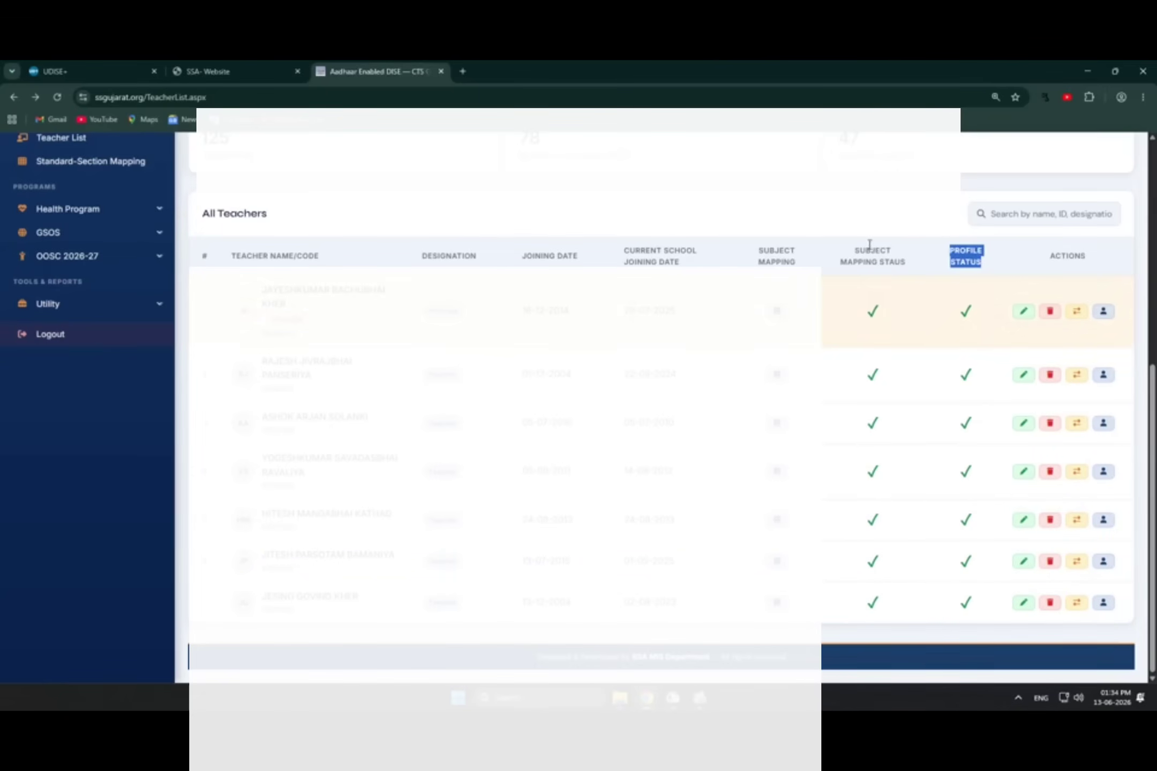
click(852, 208)
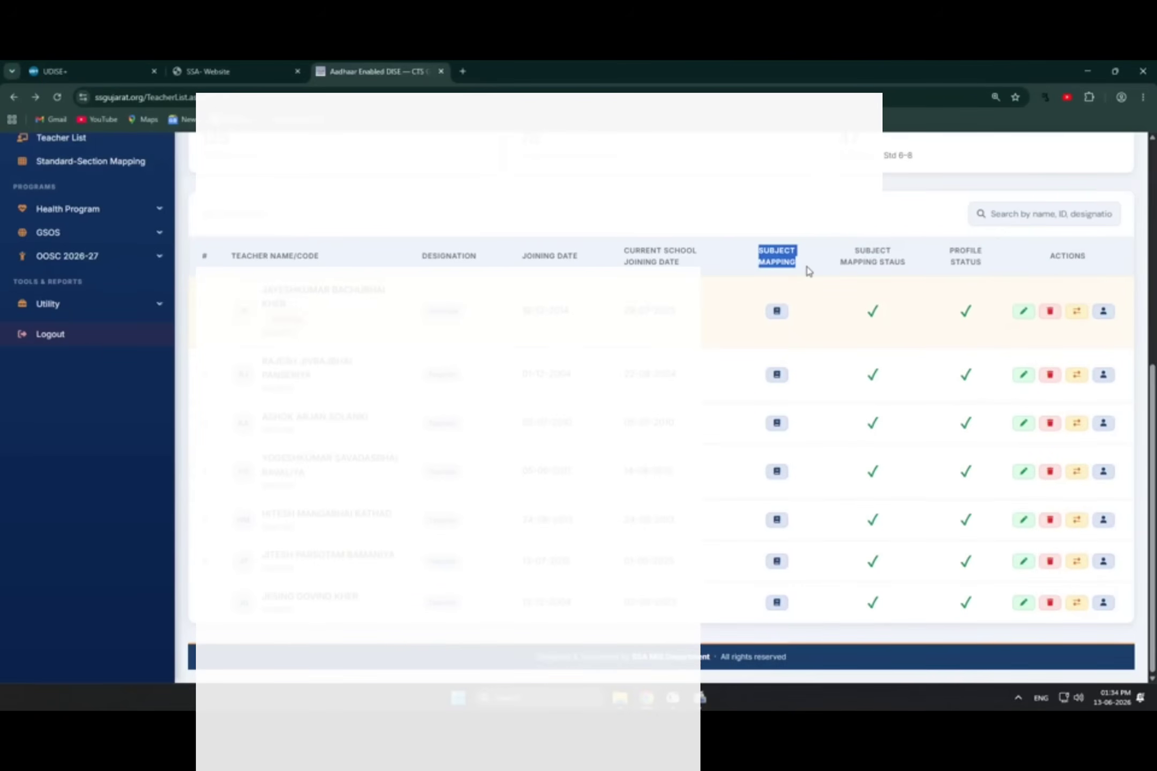
drag(821, 271, 804, 266)
Open the subject mapping of the fourth teacher and examine its standard selection and the list of assigned subjects
click(777, 472)
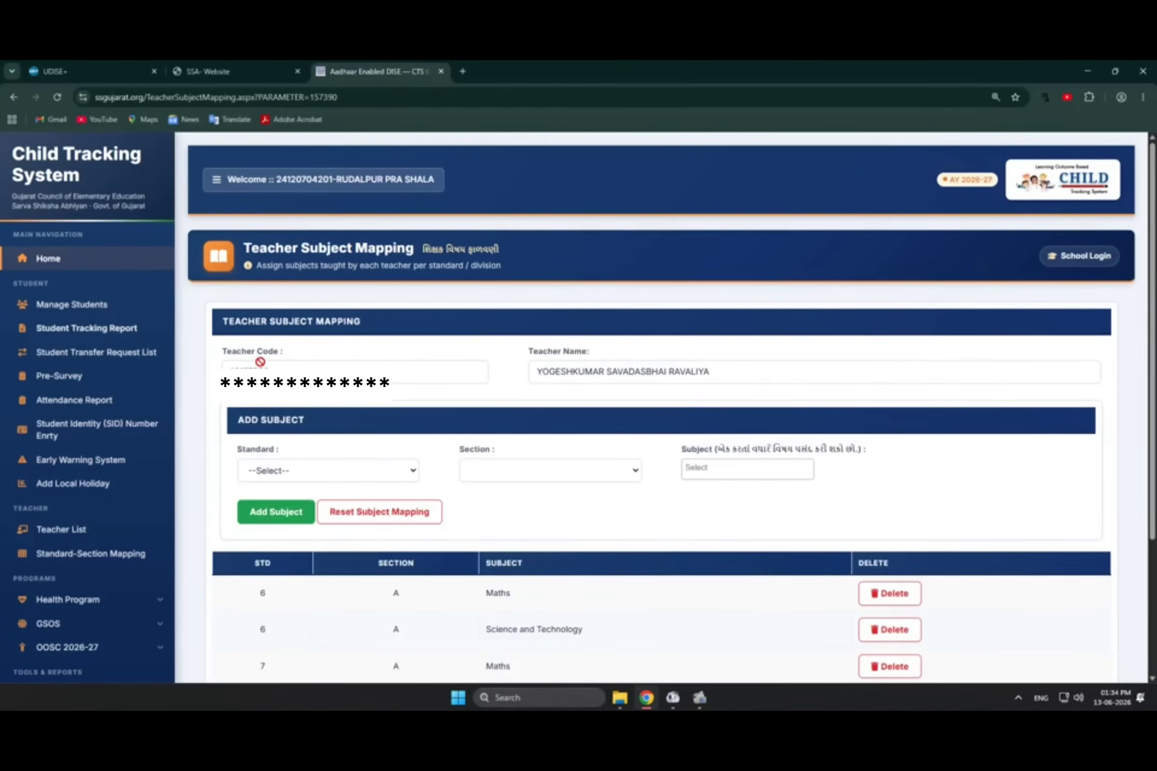
drag(257, 354, 316, 353)
click(321, 351)
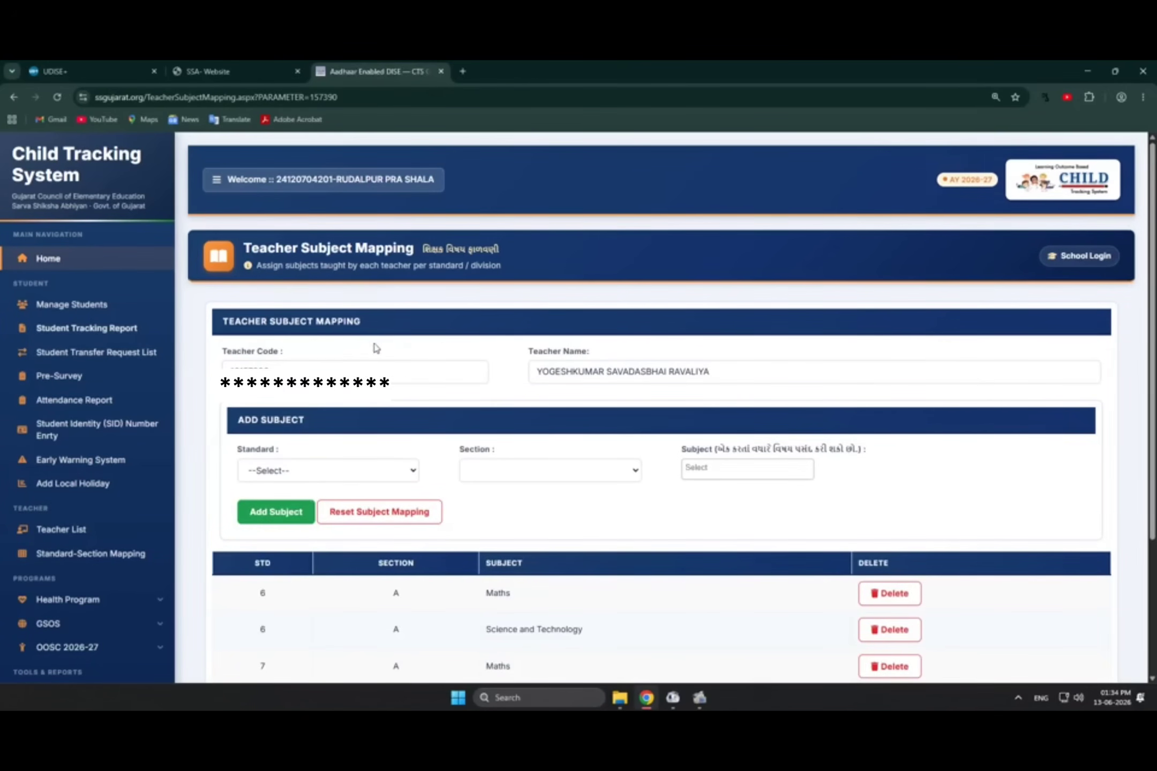
click(375, 466)
click(356, 478)
scroll(355, 429, down, 3)
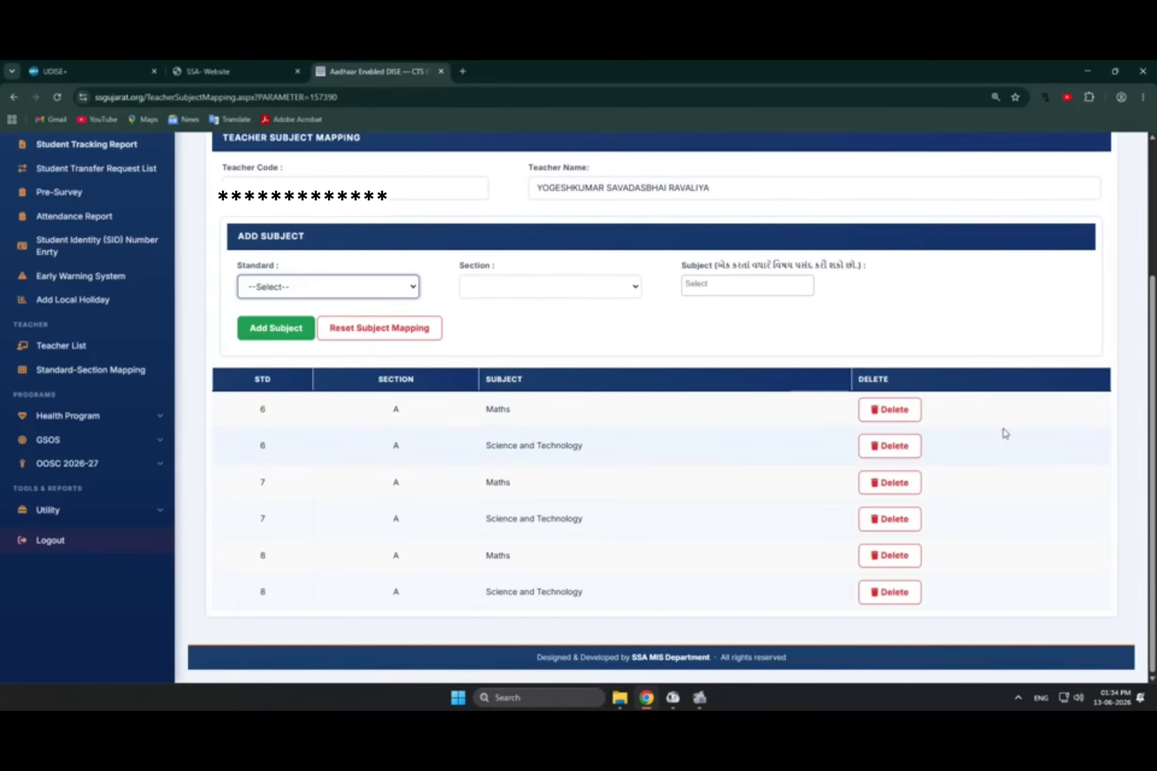
Examine the standard, subject and delete option of the first assigned row in the subject mapping list
click(248, 412)
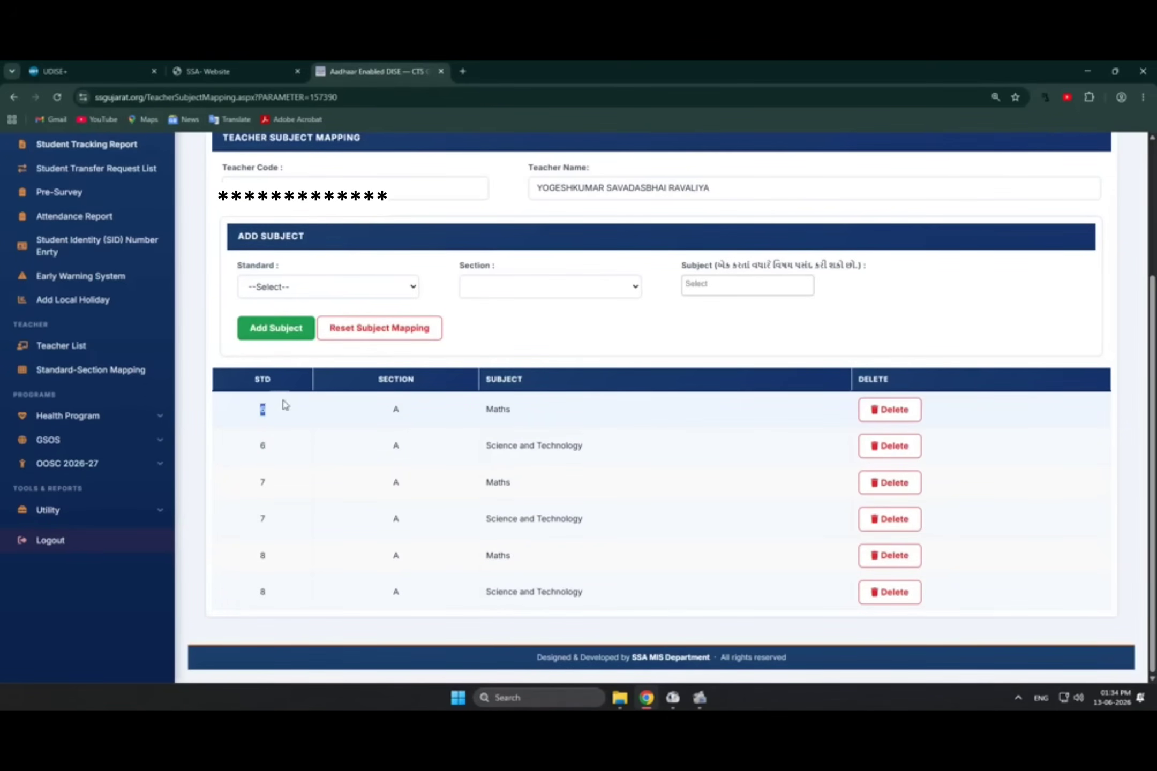
drag(469, 407, 523, 411)
click(650, 411)
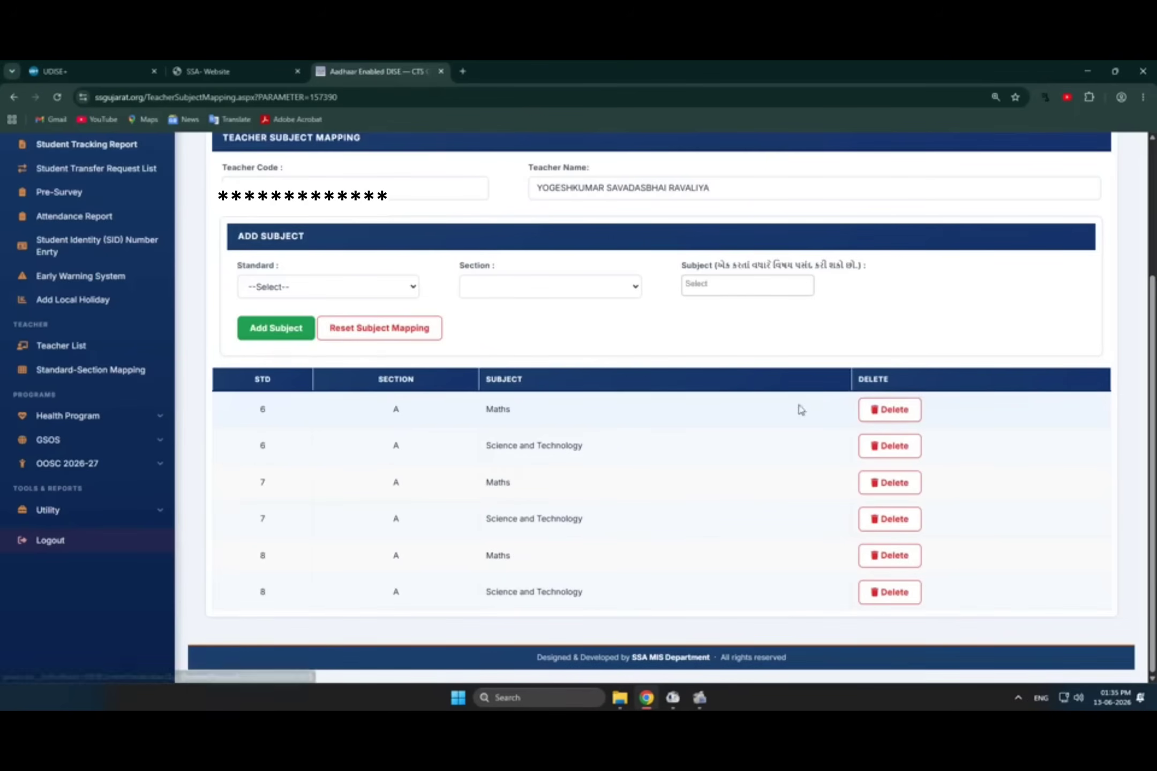
Set the new subject assignment to standard 7, section A
click(370, 290)
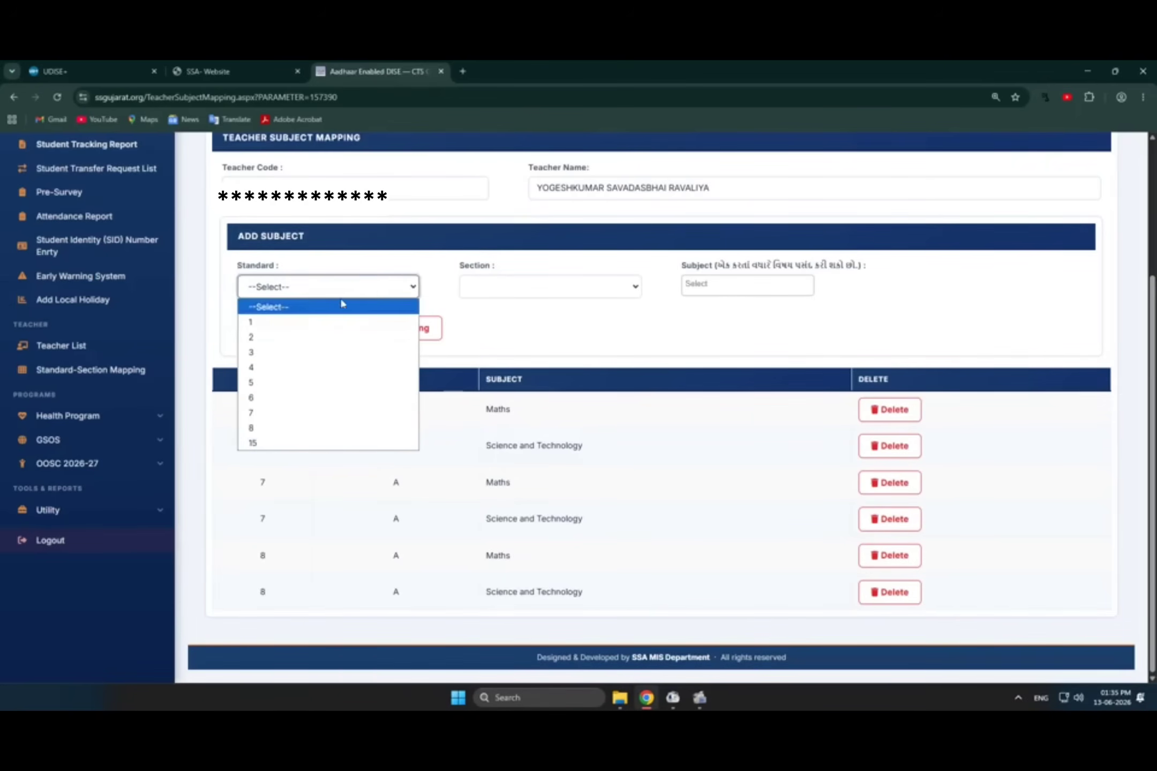
click(322, 412)
scroll(530, 404, down, 2)
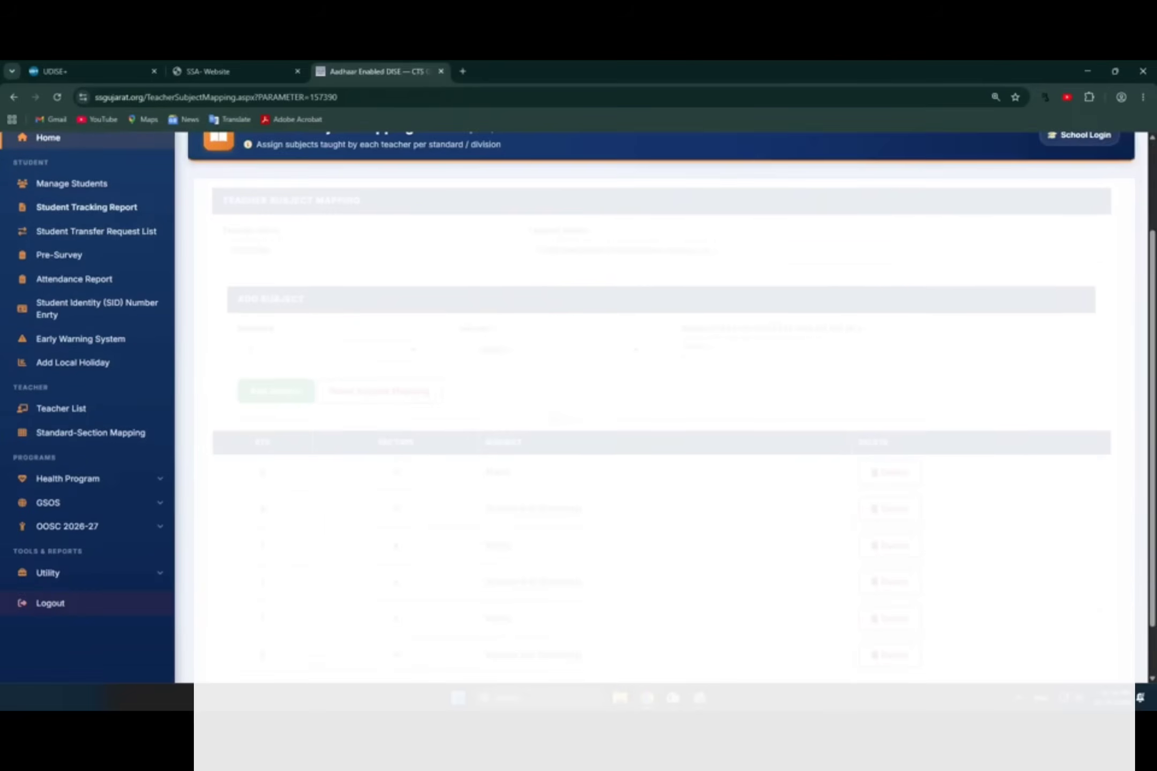
click(506, 351)
click(508, 386)
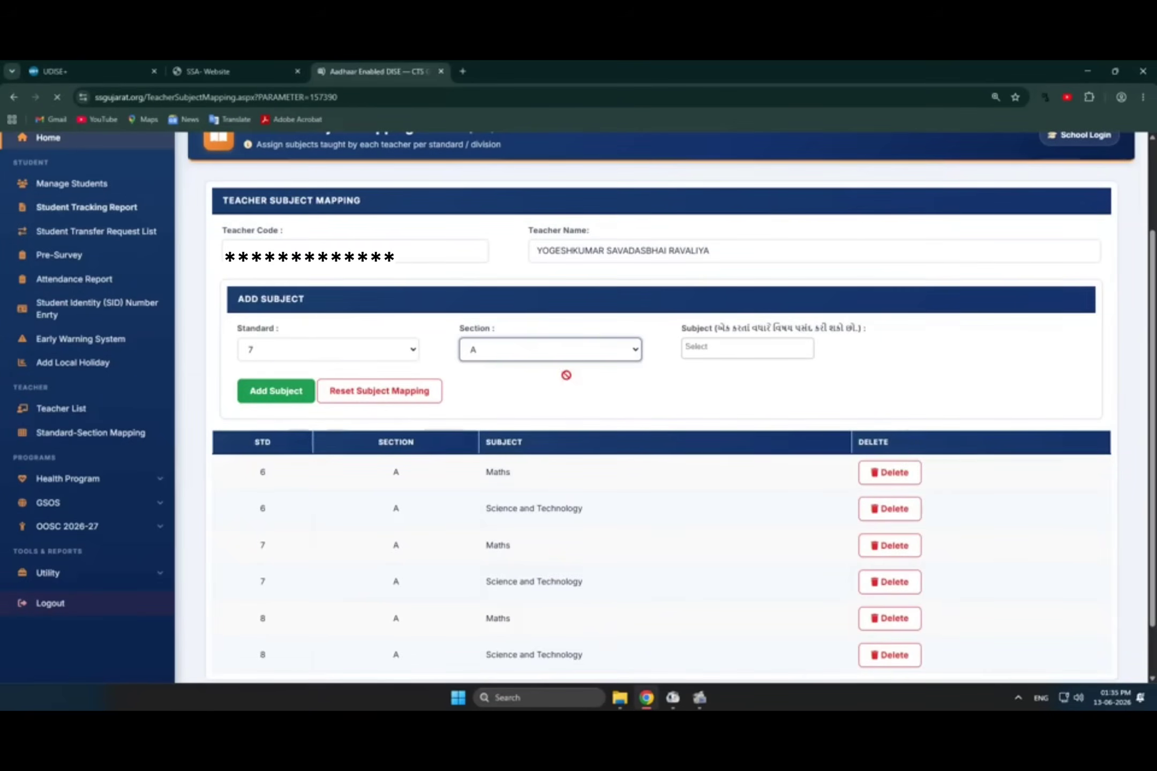
Look through the available subjects for standard 7, section A and choose Gujarati
click(721, 471)
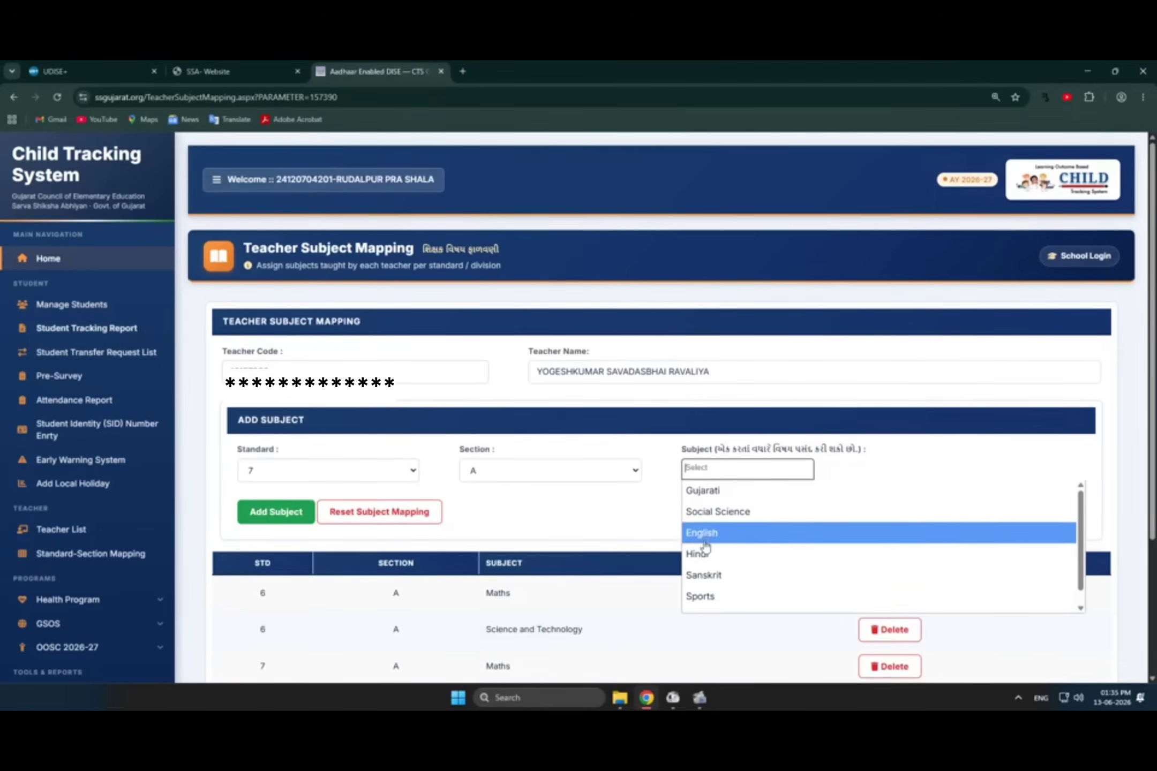
scroll(733, 578, down, 1)
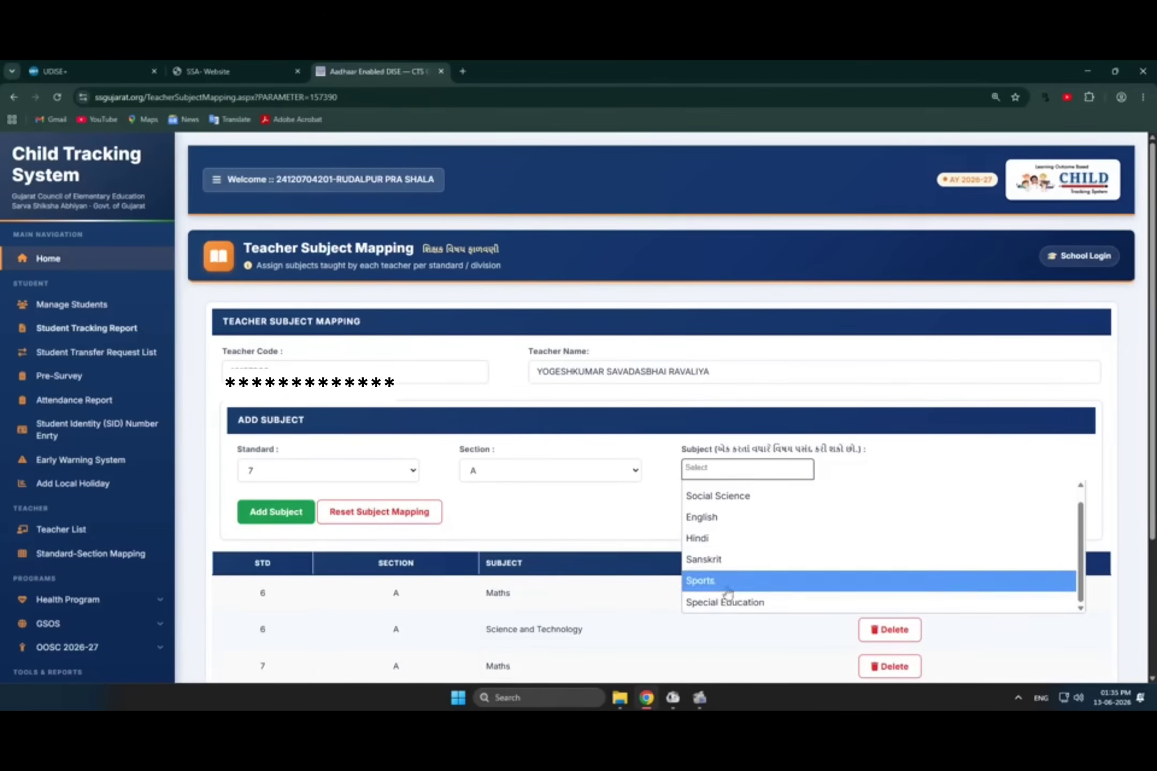
scroll(736, 604, up, 1)
scroll(816, 596, down, 1)
scroll(810, 588, up, 1)
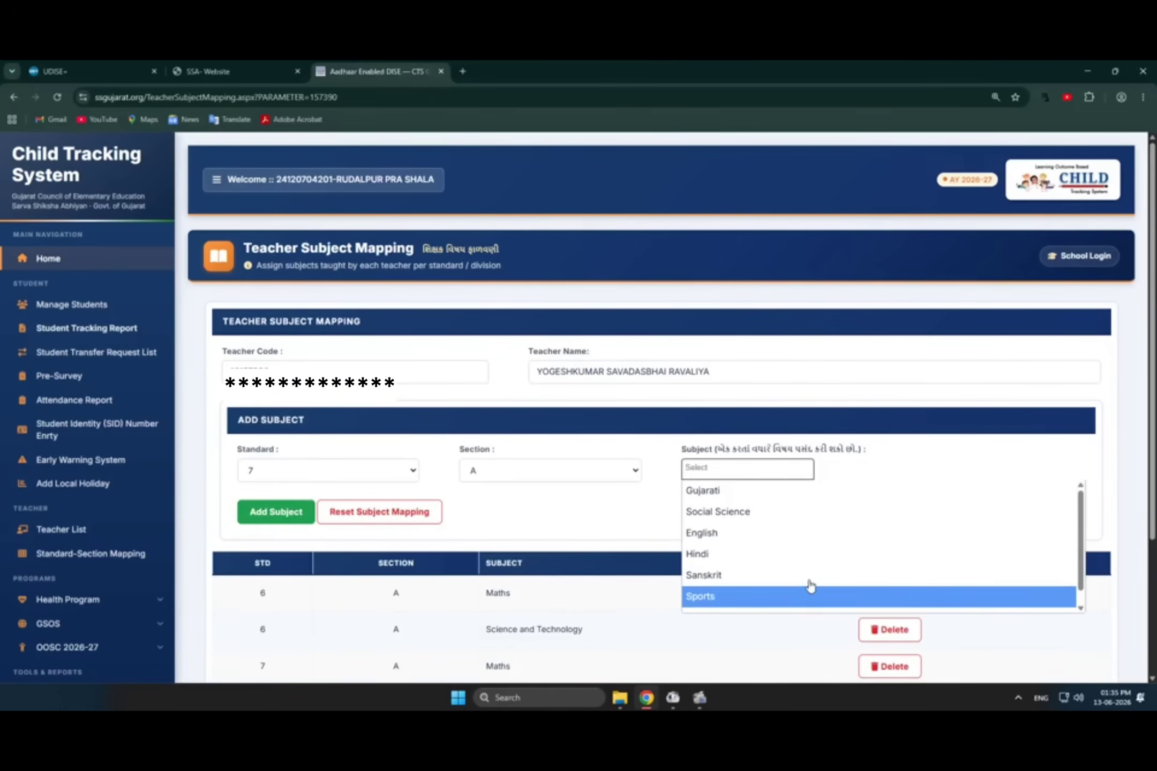
click(703, 488)
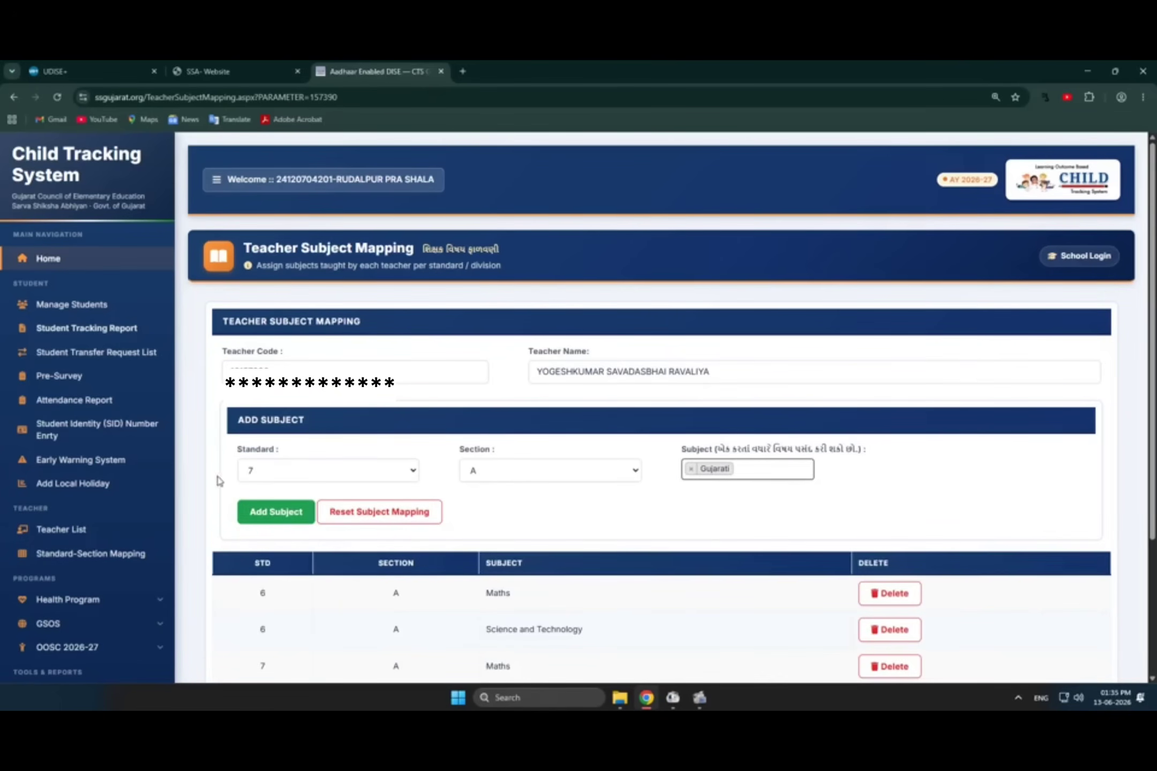
Remove Gujarati from the subject selection of the new assignment
click(297, 513)
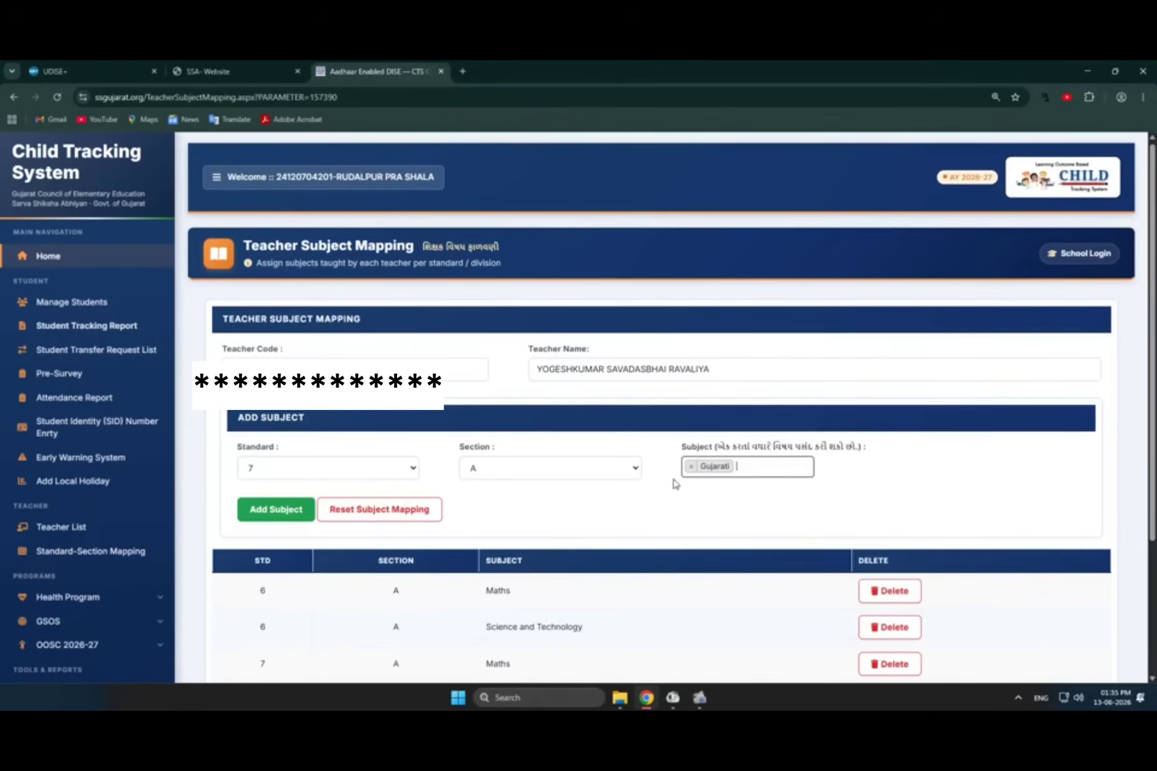
click(691, 466)
click(646, 504)
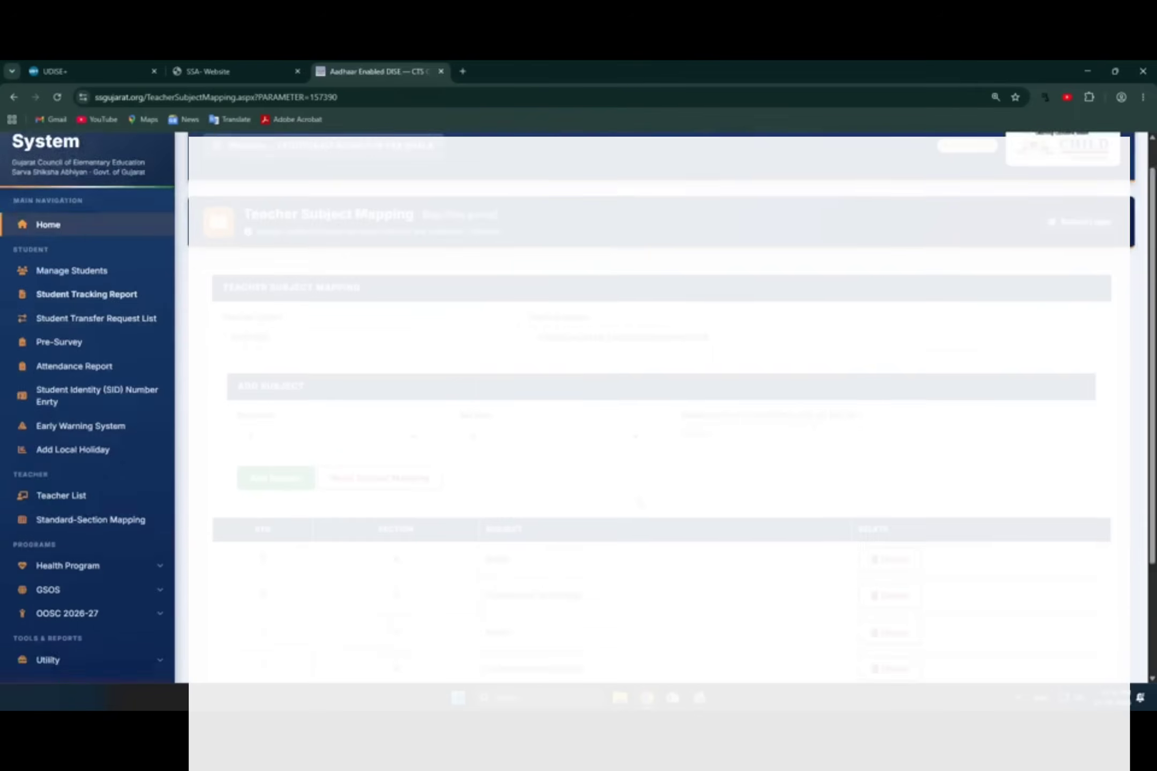